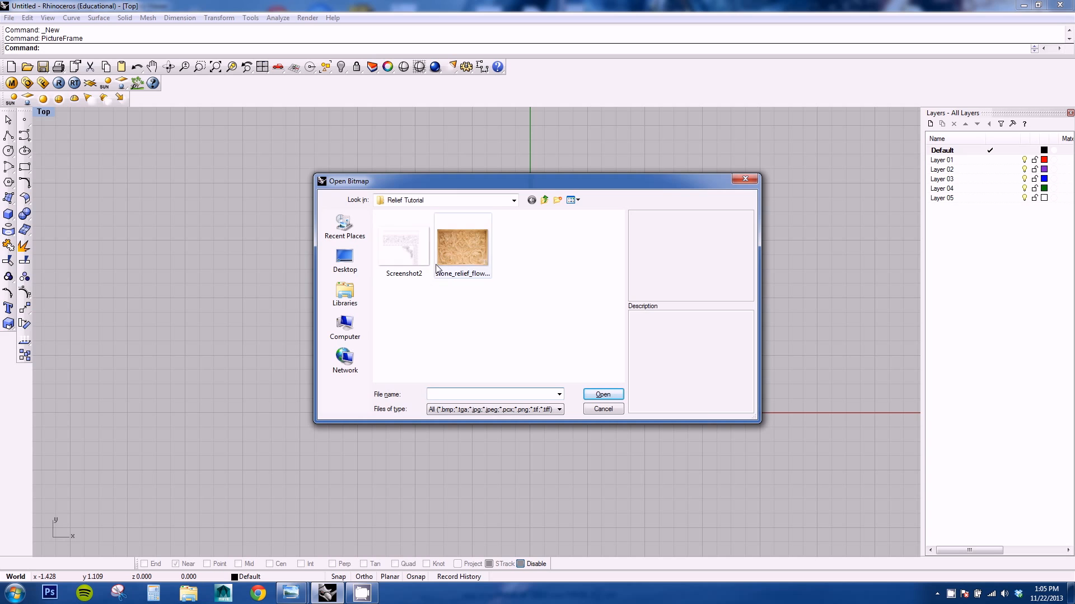
# Step: Place the Screenshot2 bitmap as a horizontal picture frame across the x axis in the Top view
pyautogui.click(602, 396)
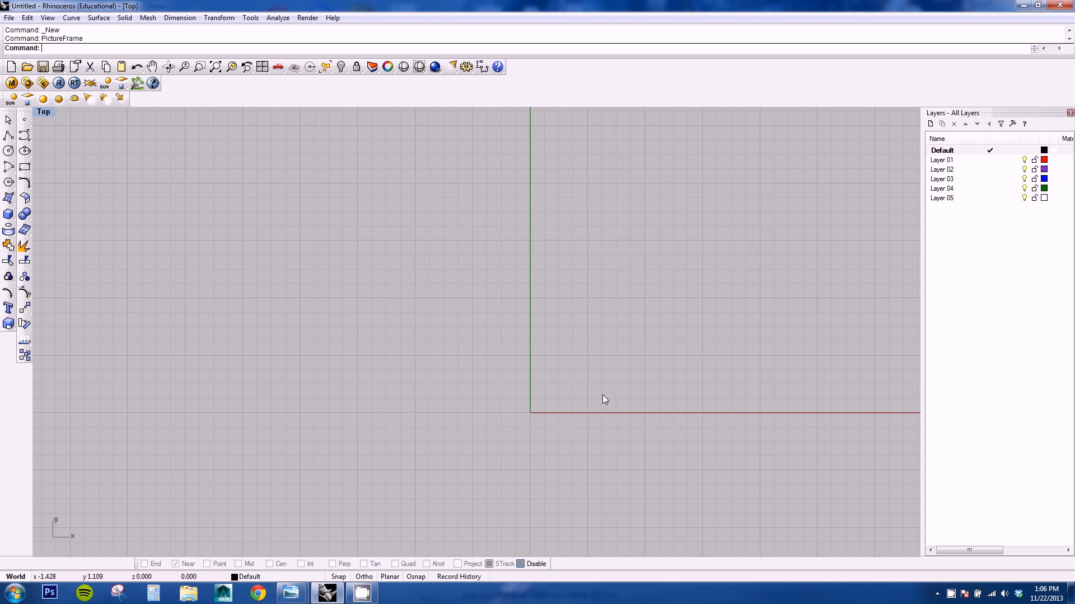
pyautogui.click(414, 470)
pyautogui.moveTo(610, 345); pyautogui.dragTo(532, 312, button='right')
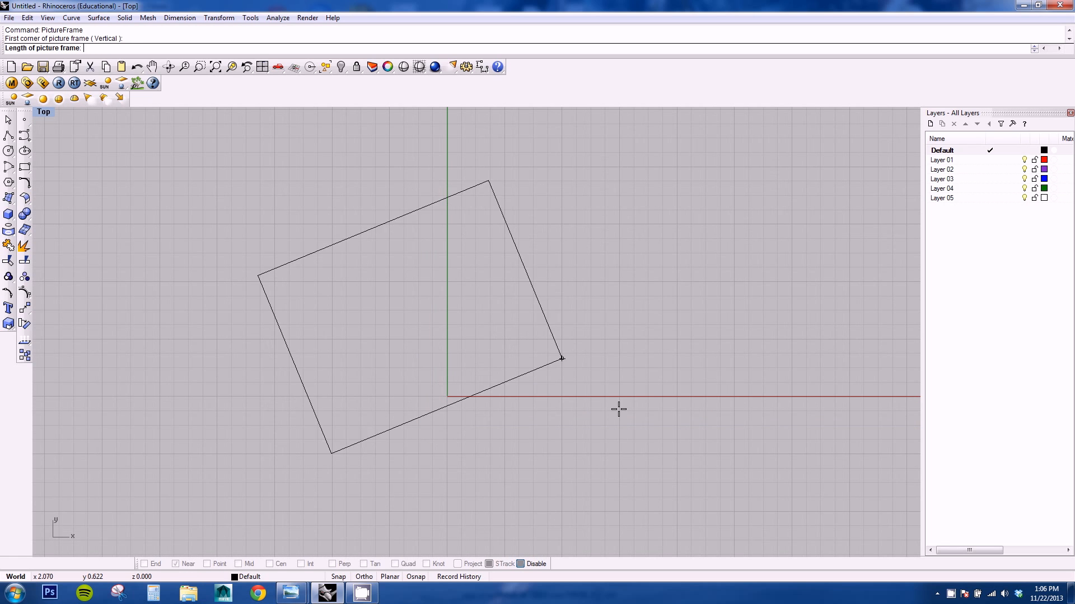
pyautogui.click(736, 445)
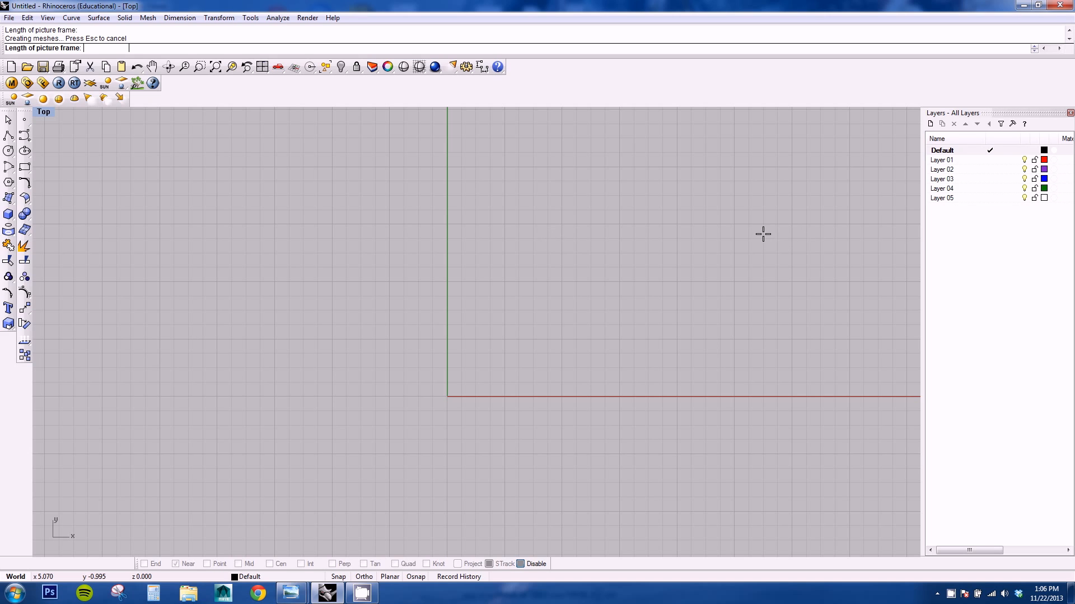
pyautogui.click(547, 267)
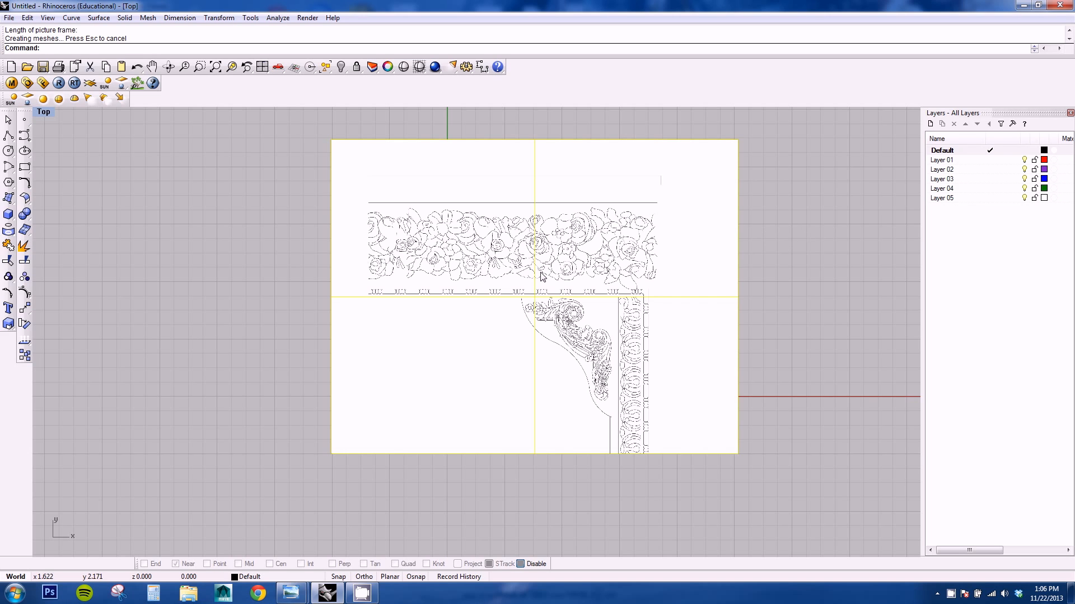
pyautogui.moveTo(724, 291); pyautogui.dragTo(693, 311, button='right')
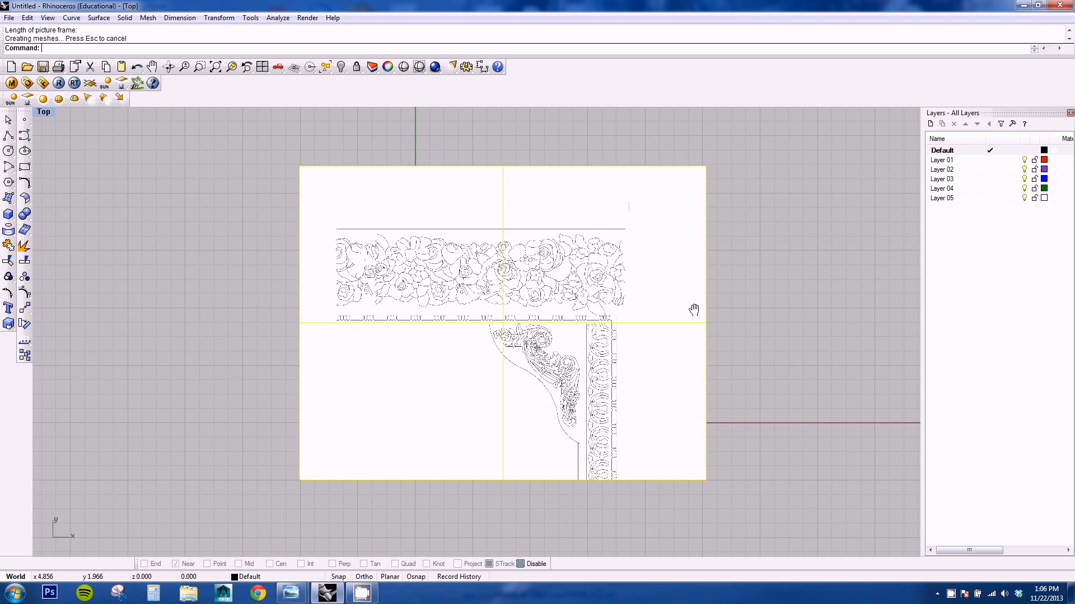
# Step: Move the picture frame to Layer 05 and lock that layer
pyautogui.rightClick(979, 197)
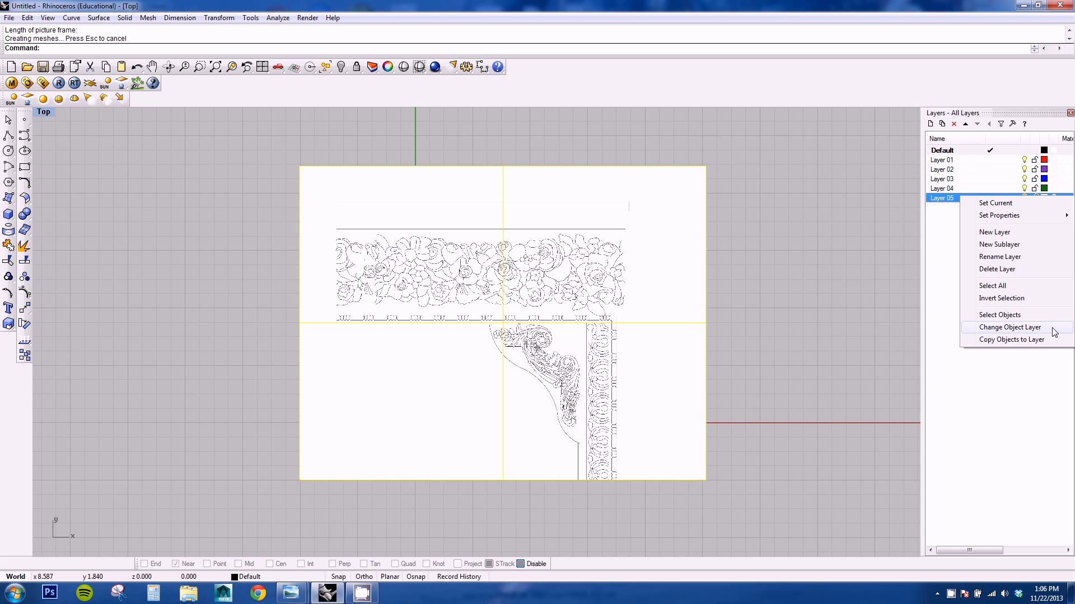
pyautogui.click(1015, 331)
pyautogui.click(1034, 198)
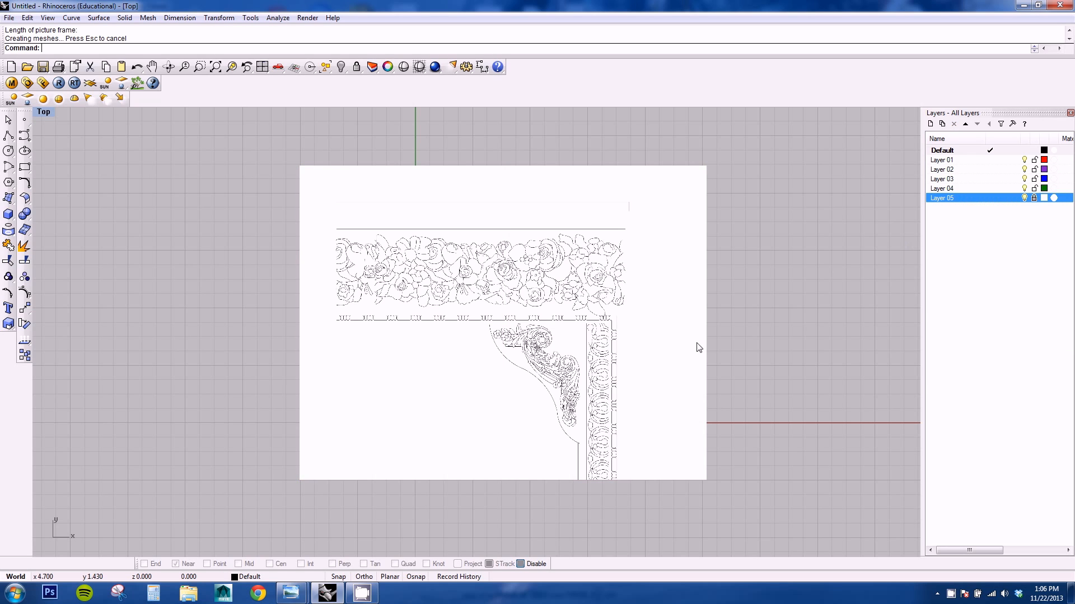
# Step: Set the Default layer's colour to Red so traced curves contrast with the black line drawing
pyautogui.scroll(3, 483, 297)
pyautogui.scroll(5, 504, 240)
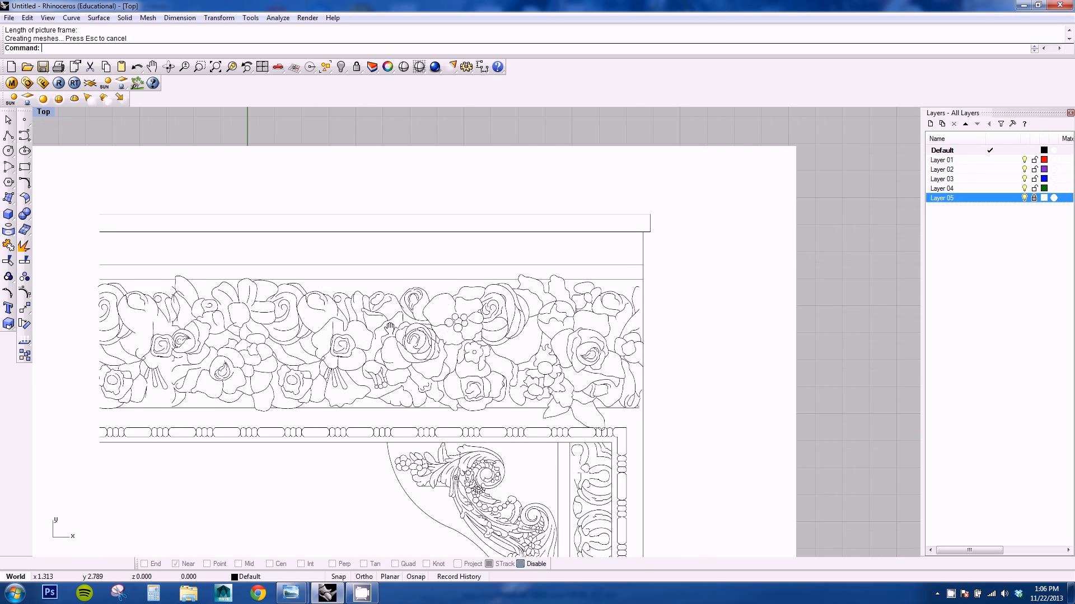
pyautogui.moveTo(375, 366); pyautogui.dragTo(439, 379, button='right')
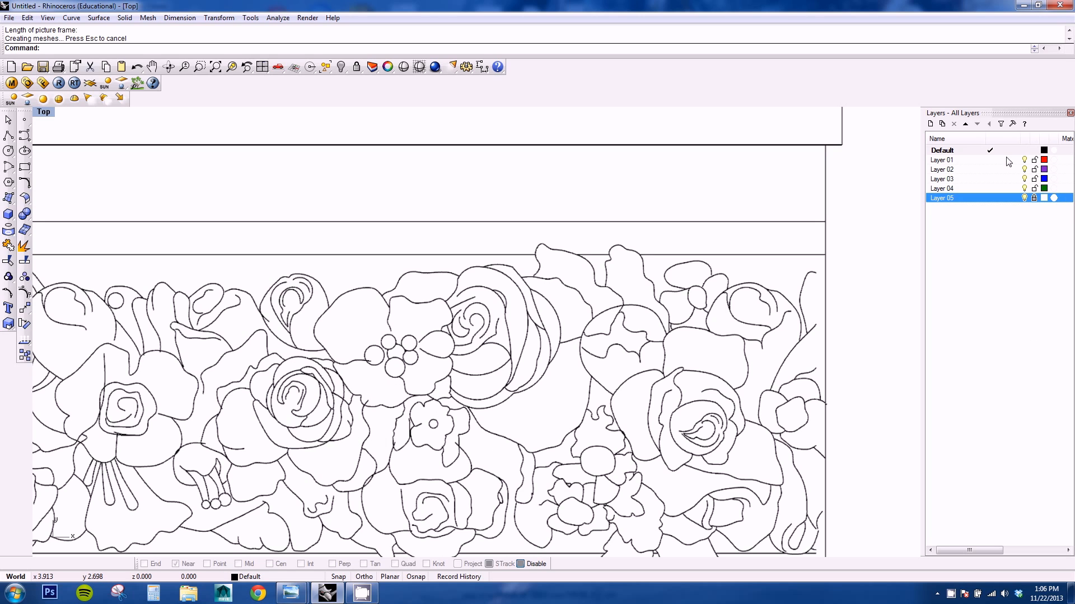
pyautogui.click(1046, 152)
pyautogui.click(1044, 151)
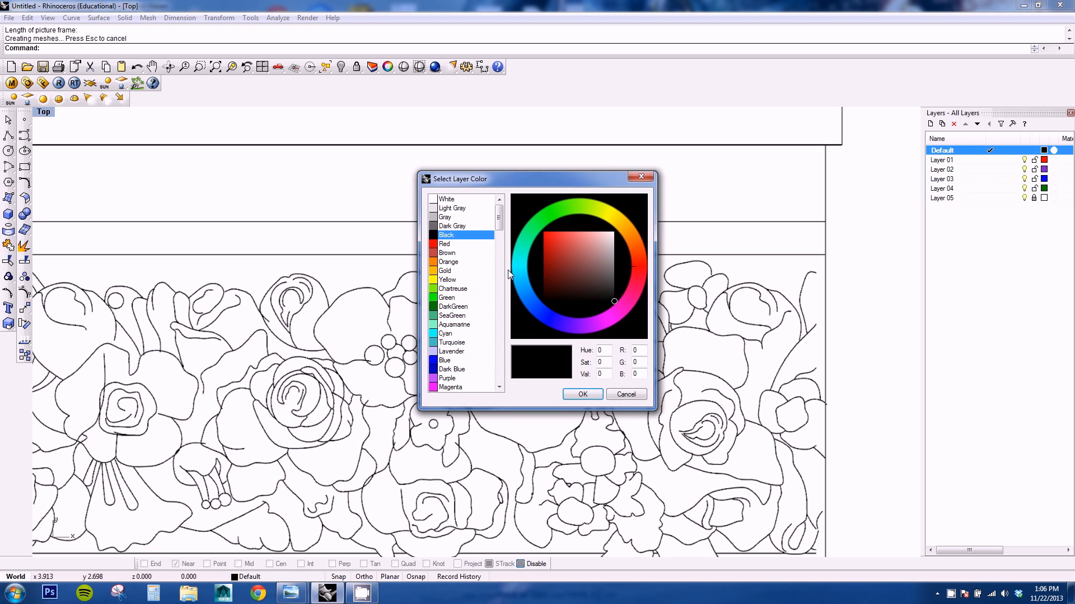
pyautogui.click(445, 244)
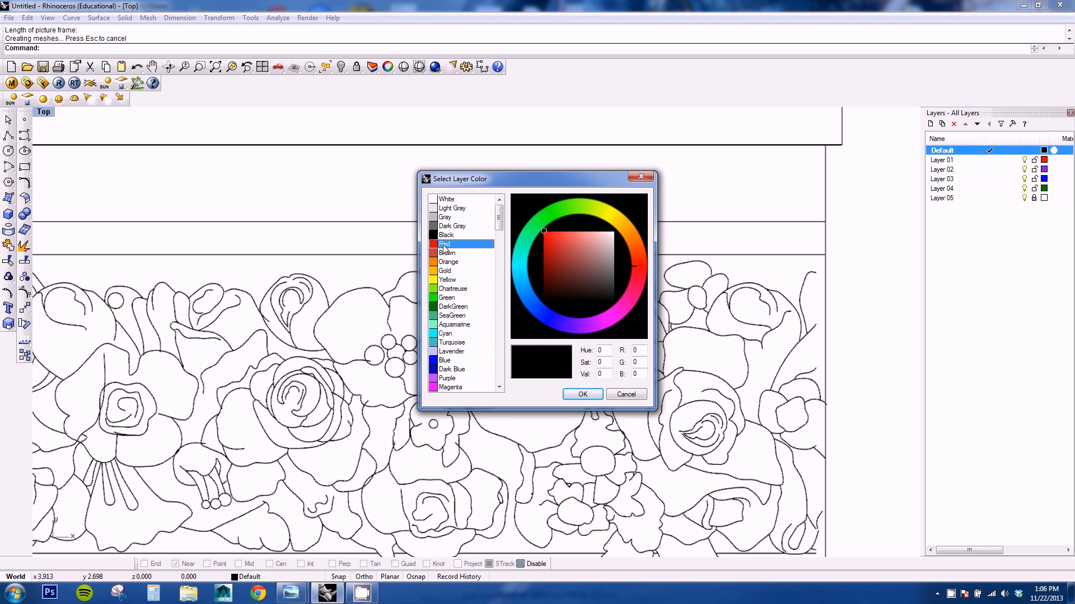
pyautogui.click(582, 395)
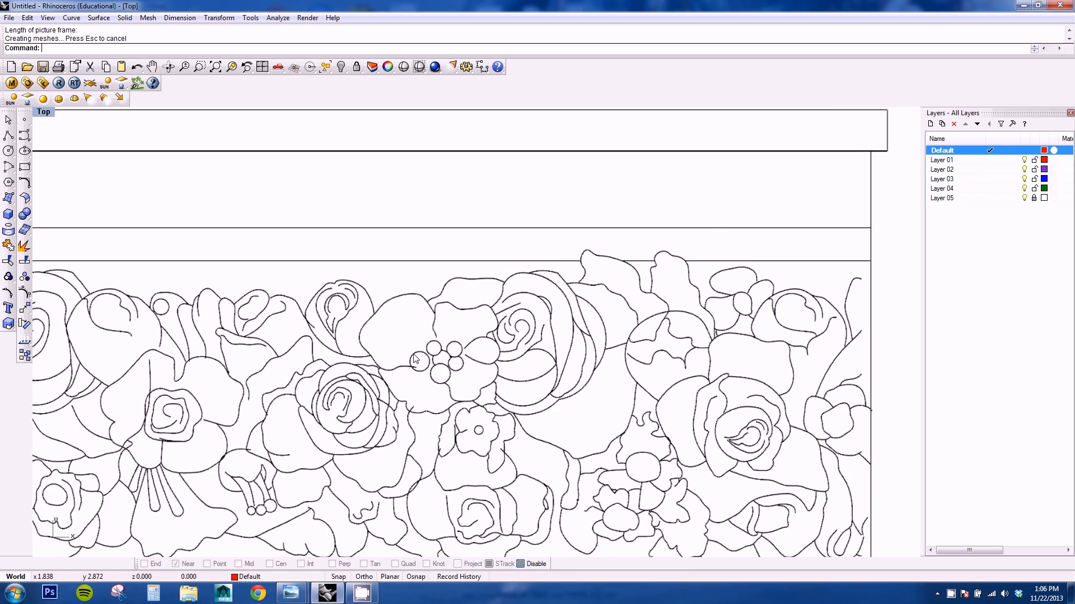
# Step: Trace the large upper-left petal of the central flower with a closed degree 3 control-point curve, extending it under the small circles
pyautogui.click(24, 136)
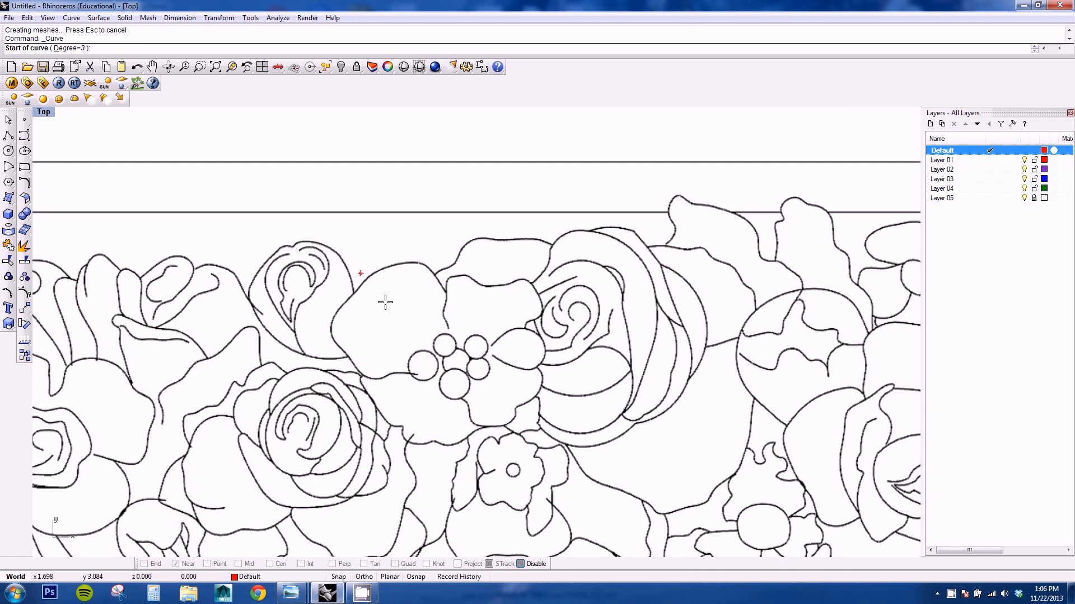
pyautogui.scroll(2, 460, 313)
pyautogui.scroll(2, 460, 367)
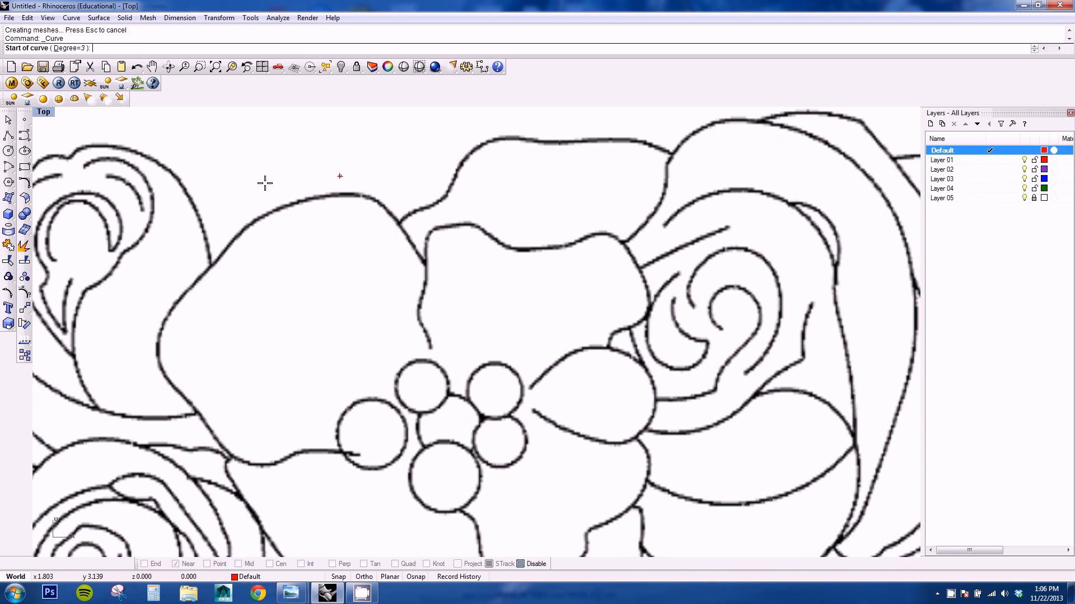
pyautogui.moveTo(322, 451); pyautogui.dragTo(344, 442, button='right')
pyautogui.click(468, 395)
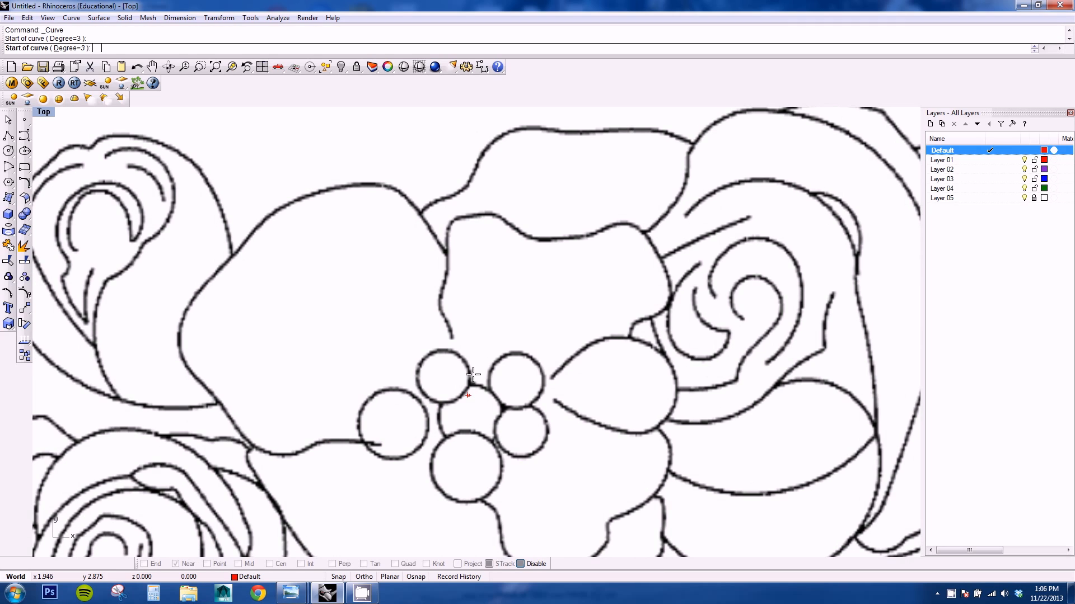
pyautogui.click(469, 343)
pyautogui.click(458, 299)
pyautogui.click(465, 249)
pyautogui.click(430, 231)
pyautogui.click(401, 183)
pyautogui.click(355, 179)
pyautogui.click(285, 197)
pyautogui.click(242, 245)
pyautogui.click(187, 305)
pyautogui.click(163, 356)
pyautogui.click(220, 402)
pyautogui.click(250, 465)
pyautogui.click(309, 450)
pyautogui.click(390, 438)
pyautogui.click(433, 465)
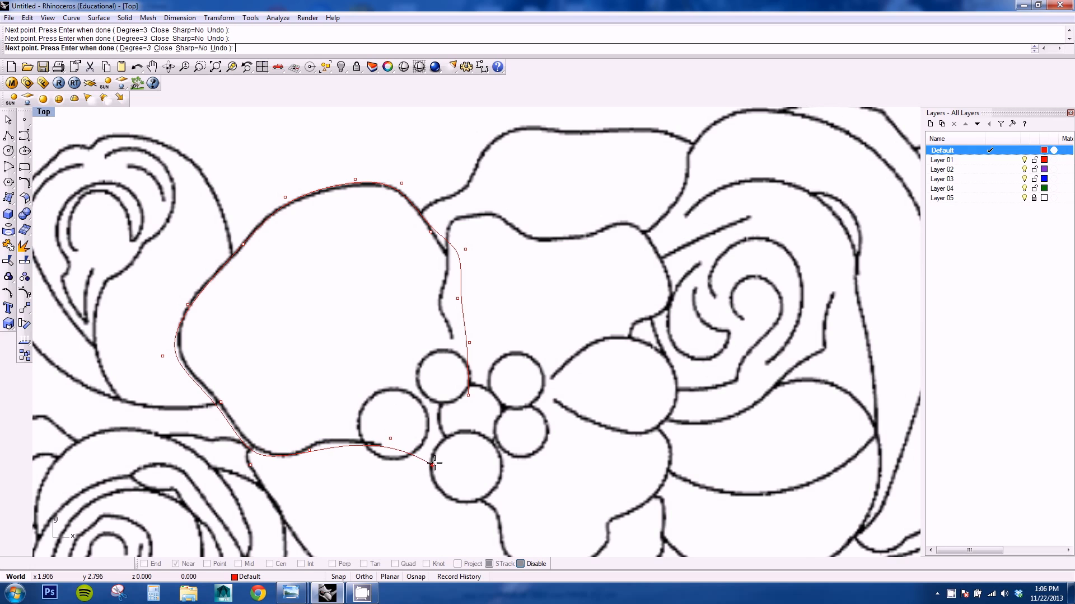
pyautogui.click(473, 409)
pyautogui.click(468, 396)
pyautogui.click(461, 285)
# Step: Show the petal curve's control points and adjust those along its inner edge near the flower's centre, then hide the points
pyautogui.click(24, 293)
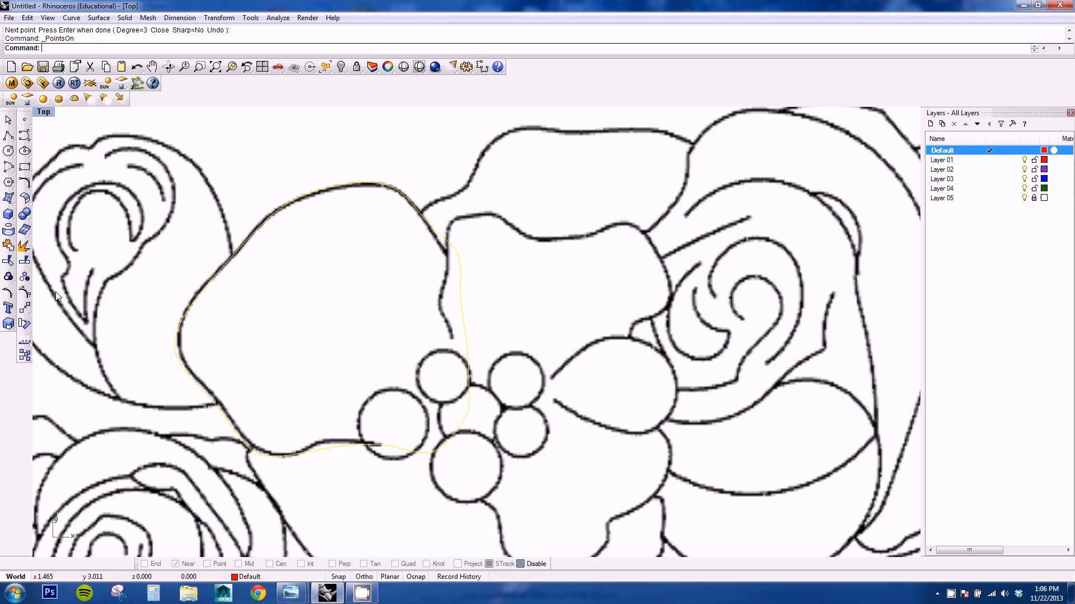
pyautogui.moveTo(466, 250); pyautogui.dragTo(463, 264)
pyautogui.moveTo(413, 380); pyautogui.dragTo(515, 480)
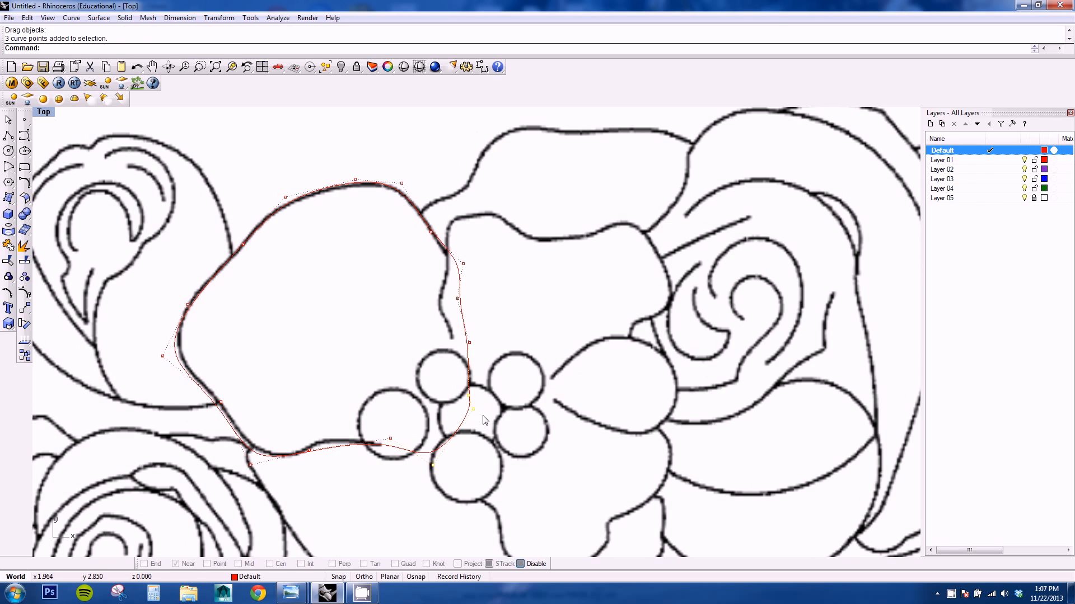
pyautogui.moveTo(473, 409); pyautogui.dragTo(455, 408)
pyautogui.moveTo(449, 330); pyautogui.dragTo(469, 361)
pyautogui.scroll(-4, 469, 299)
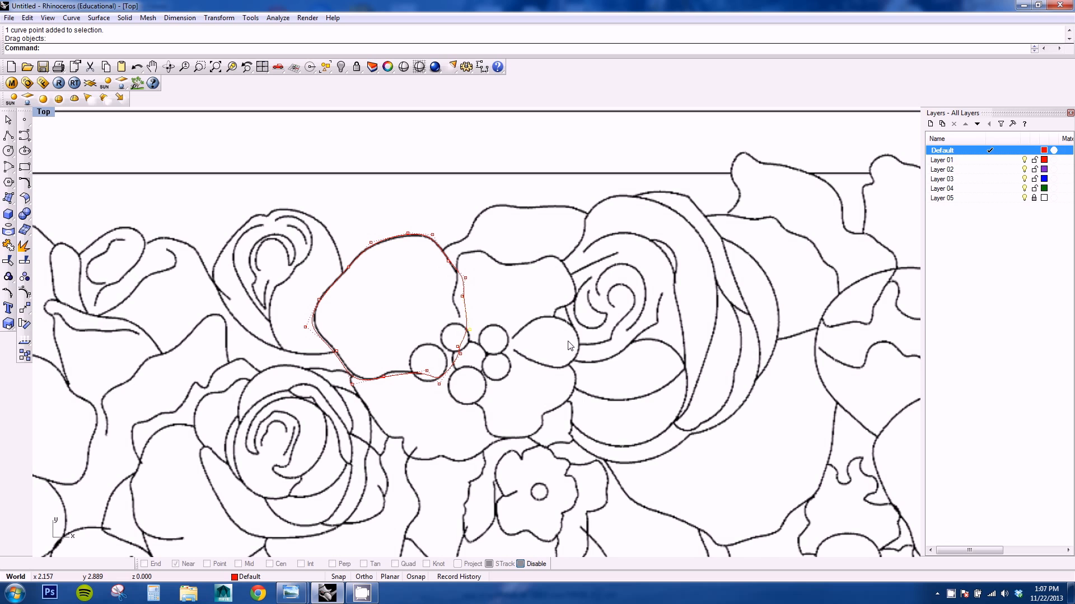
pyautogui.moveTo(416, 340); pyautogui.dragTo(434, 373, button='right')
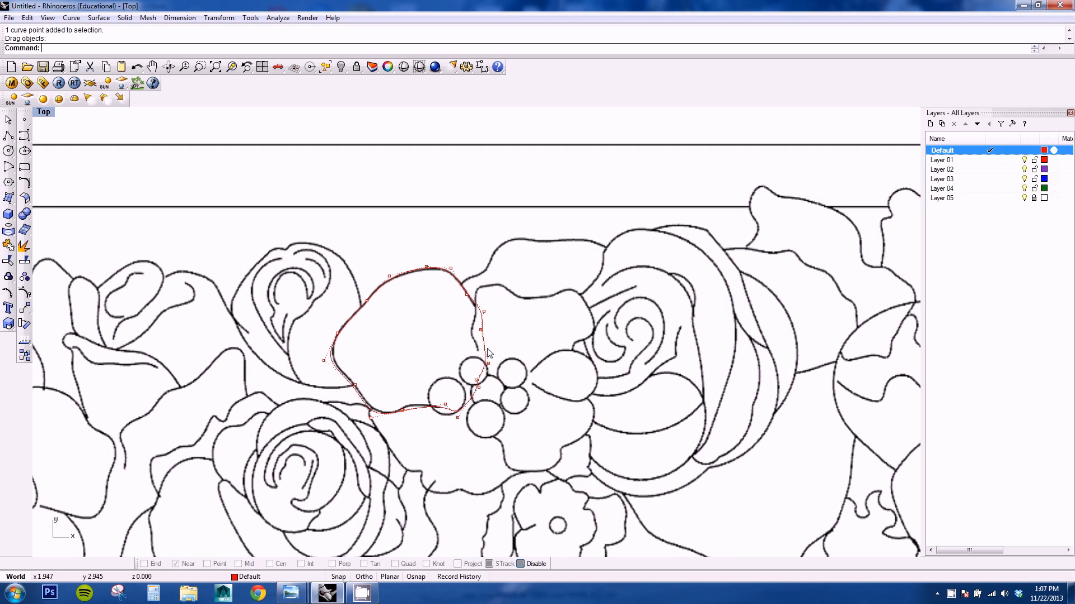
pyautogui.press('Escape')
# Step: Create a planar surface from the closed petal curve with PlanarSrf
pyautogui.scroll(3, 414, 442)
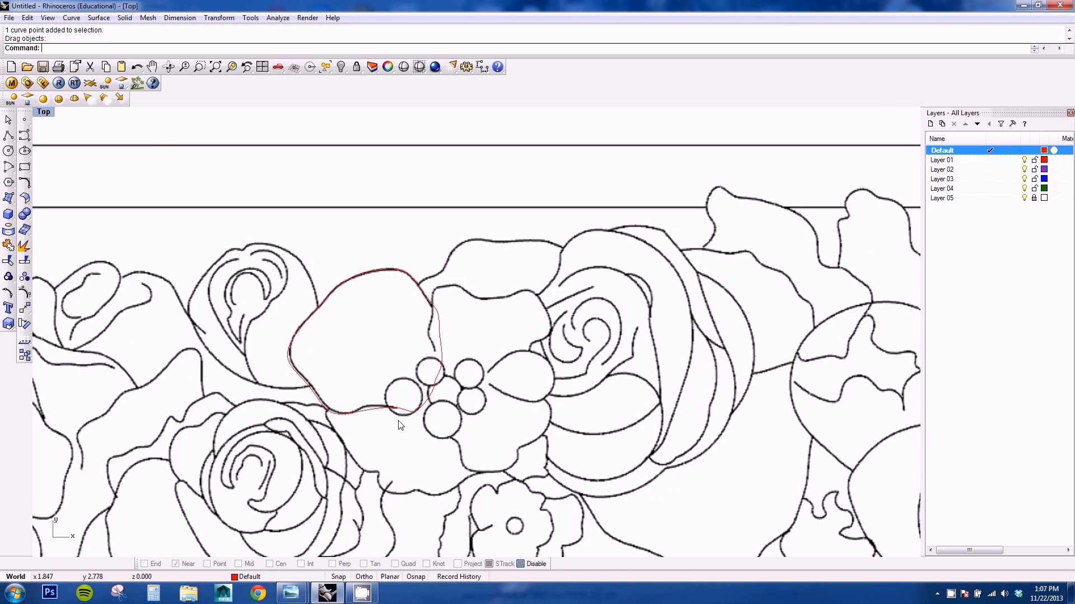
pyautogui.click(464, 303)
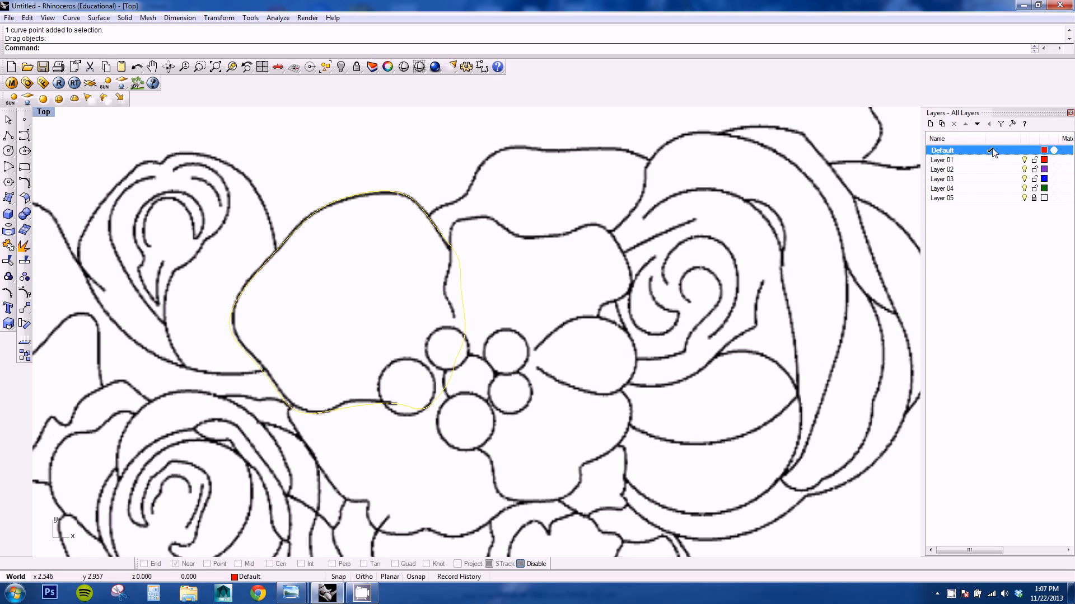
pyautogui.write('PlanarSrf')
pyautogui.press('Return')
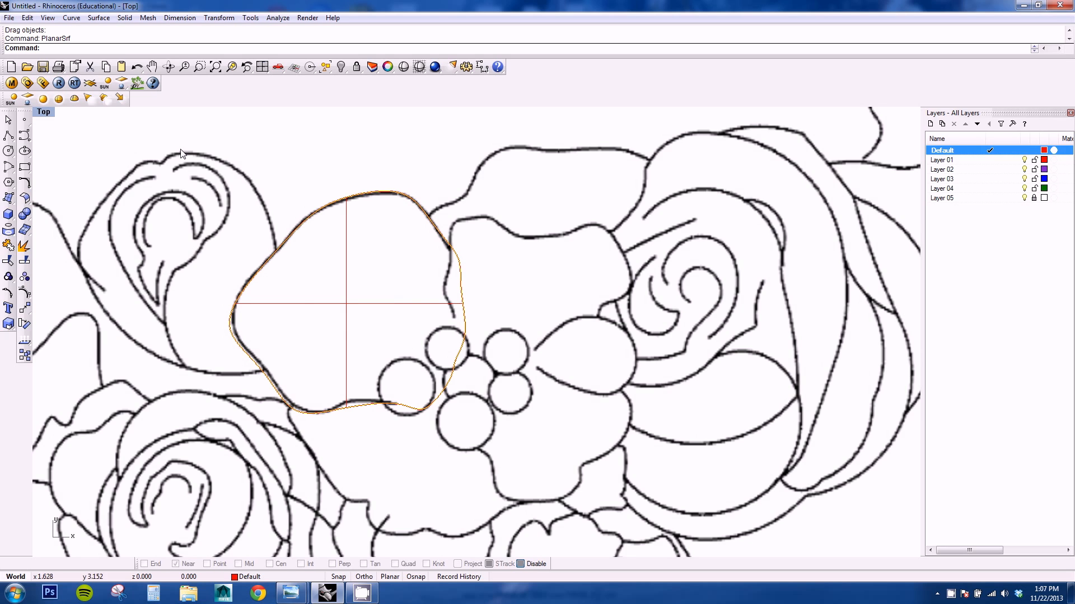
# Step: Restore the four-viewport layout and hide Layer 05 with the reference image
pyautogui.doubleClick(48, 114)
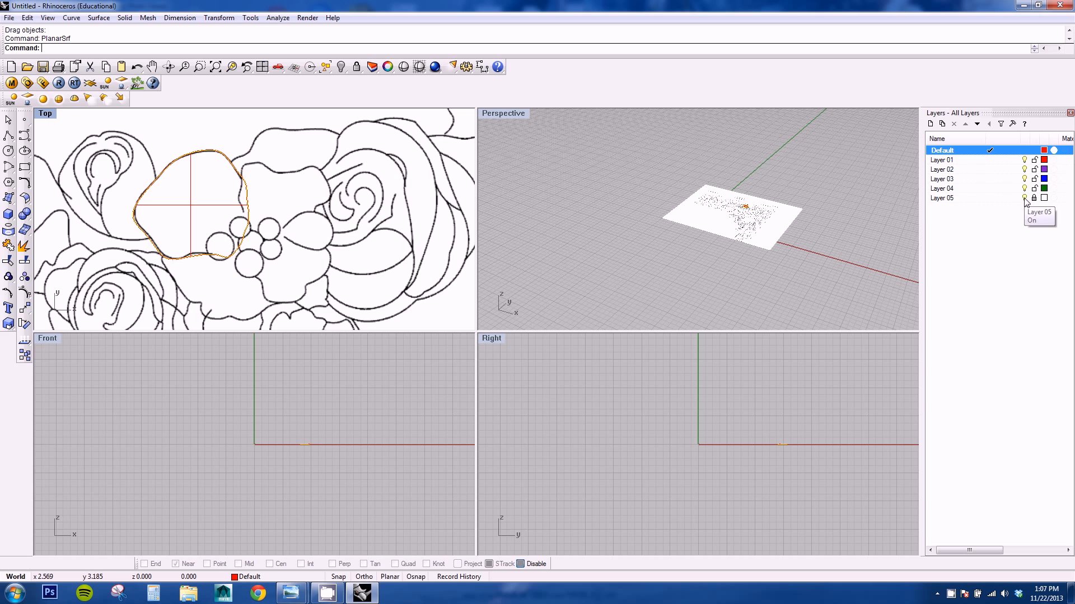
pyautogui.click(1024, 198)
pyautogui.click(1025, 198)
# Step: Set the Perspective viewport to Shaded display and maximize it with the petal surface in view
pyautogui.moveTo(741, 208)
pyautogui.mouseDown(button='right')
pyautogui.moveTo(751, 224)
pyautogui.moveTo(767, 204)
pyautogui.moveTo(688, 207)
pyautogui.mouseUp(button='right')
pyautogui.click(507, 113)
pyautogui.click(512, 156)
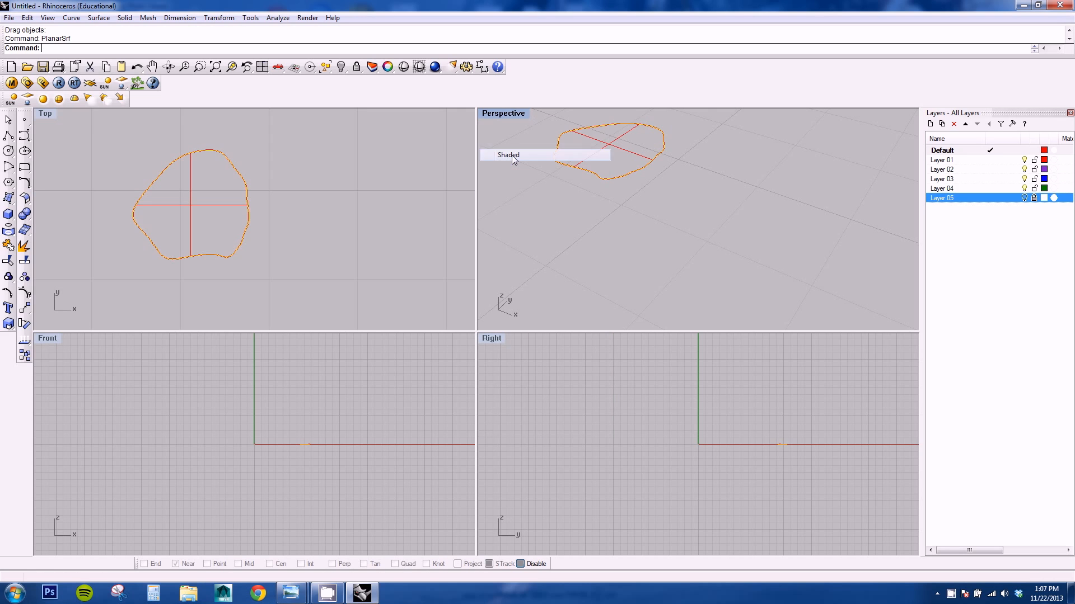
pyautogui.moveTo(619, 271); pyautogui.dragTo(587, 207, button='right')
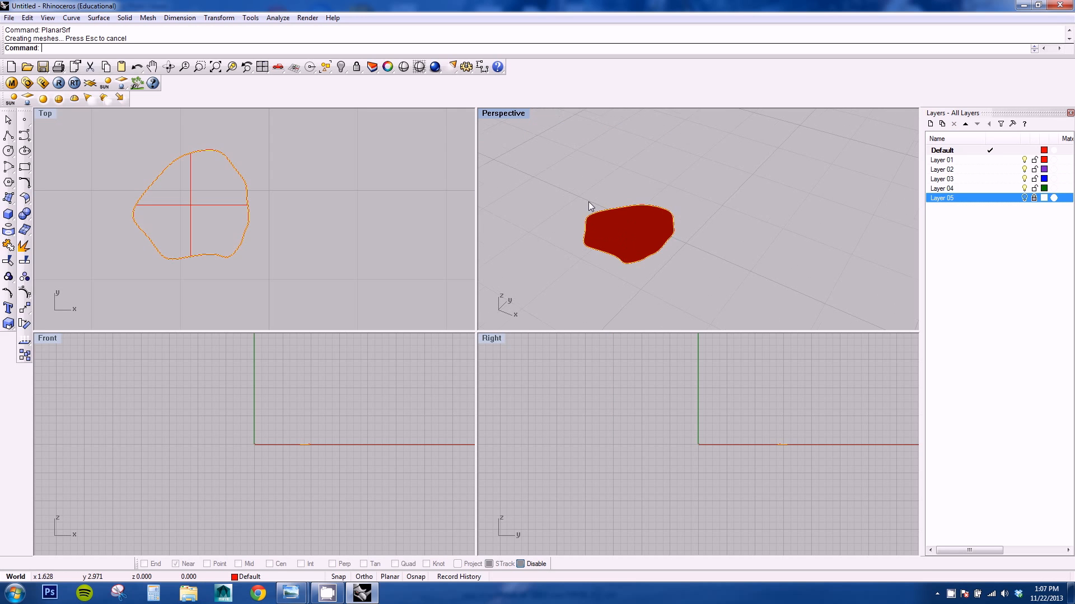
pyautogui.doubleClick(494, 114)
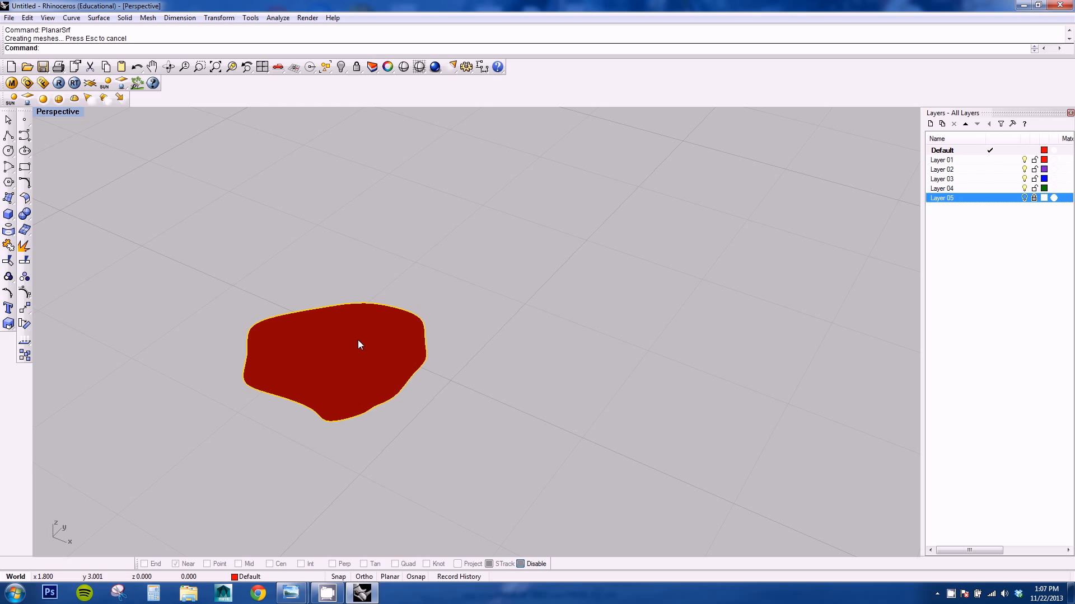
# Step: Start Rebuild on the petal surface and preview it with 6 points in U and V at degree 3
pyautogui.write('Rebl')
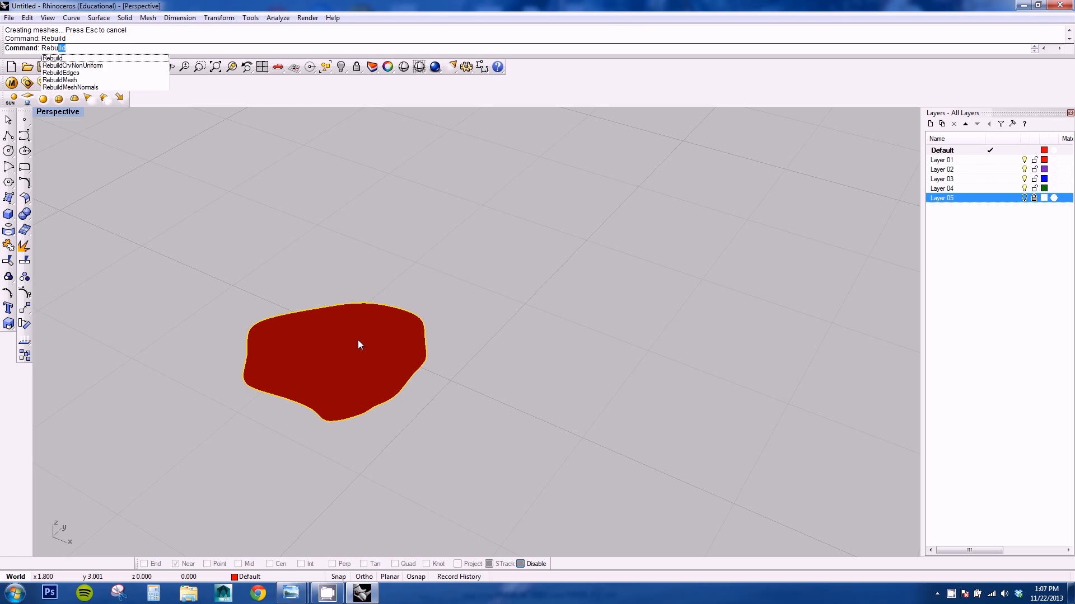
pyautogui.press('Return')
pyautogui.moveTo(523, 199); pyautogui.dragTo(614, 178)
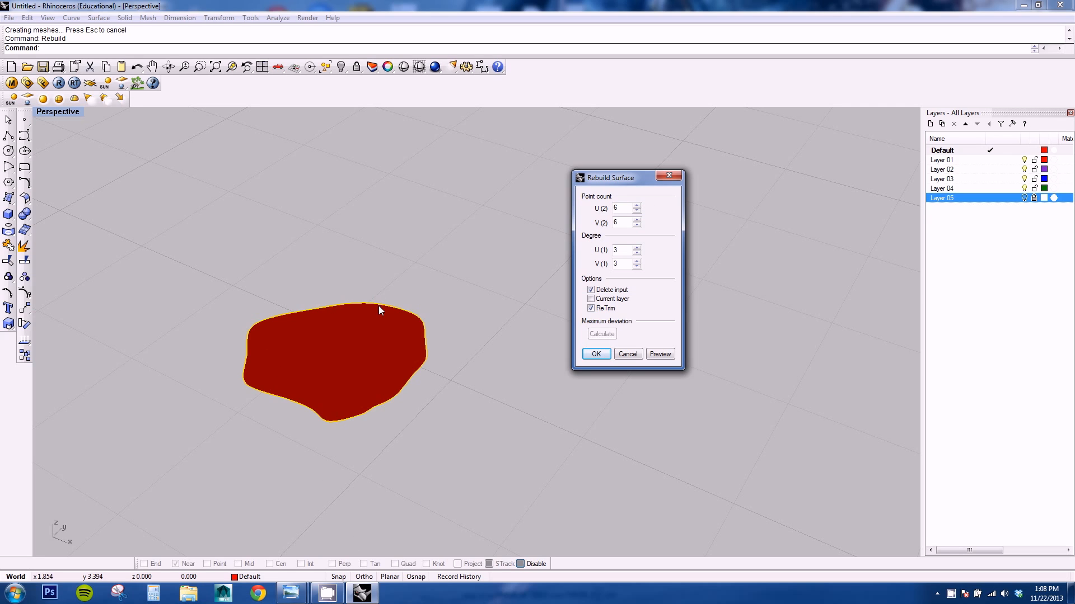
pyautogui.click(624, 208)
pyautogui.click(659, 353)
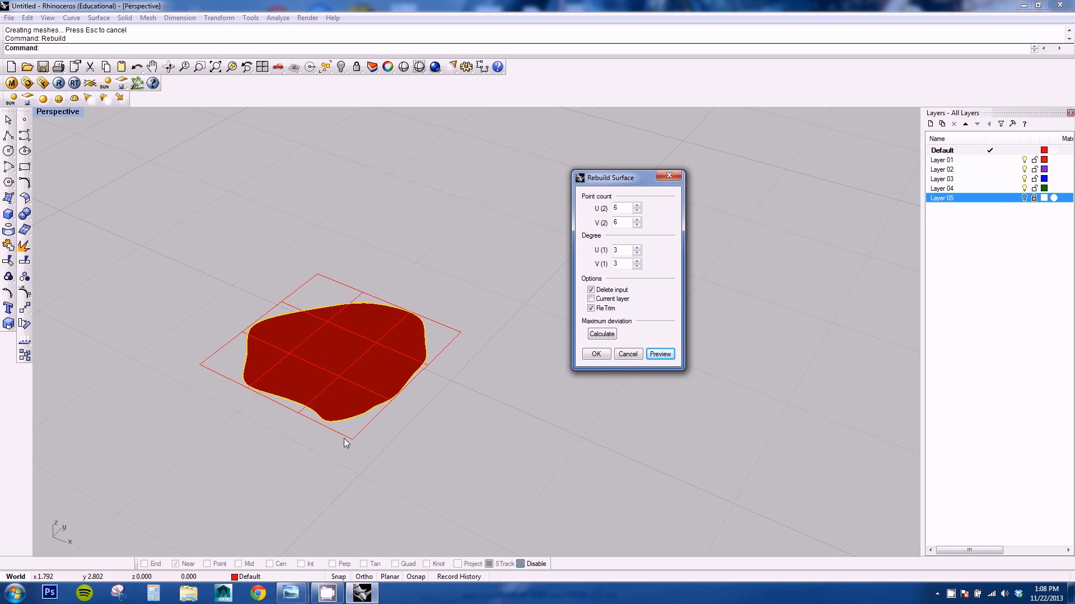
# Step: Preview the surface rebuild with a point count of 10 in U and V
pyautogui.click(620, 209)
pyautogui.write('10')
pyautogui.click(660, 354)
# Step: Set the U and V point counts to 6 and rebuild the petal surface, deleting the input and retrimming
pyautogui.moveTo(623, 207); pyautogui.dragTo(597, 206)
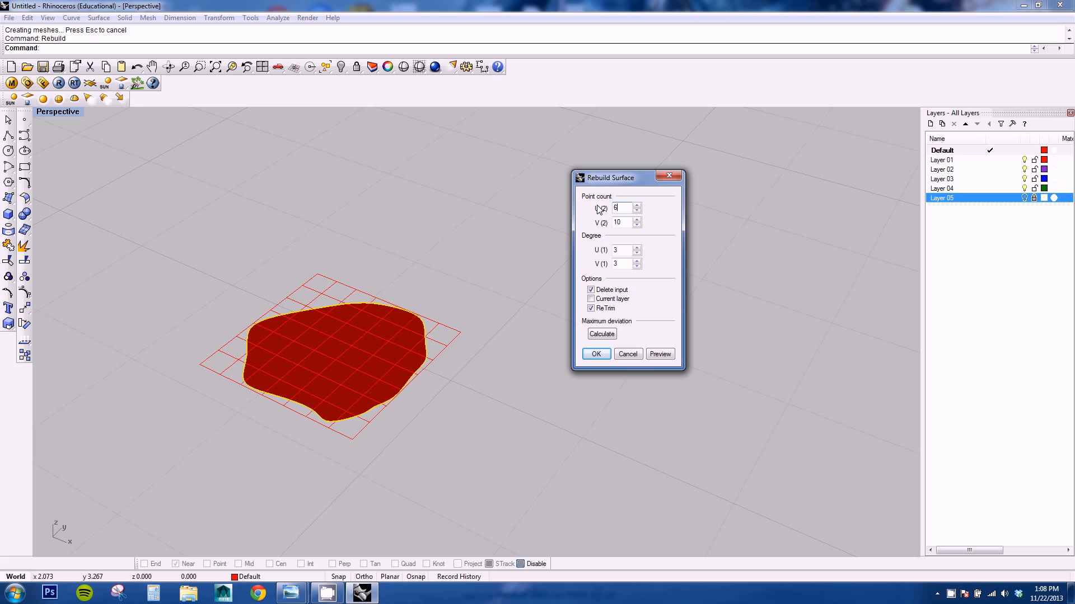
pyautogui.press('Tab')
pyautogui.click(596, 354)
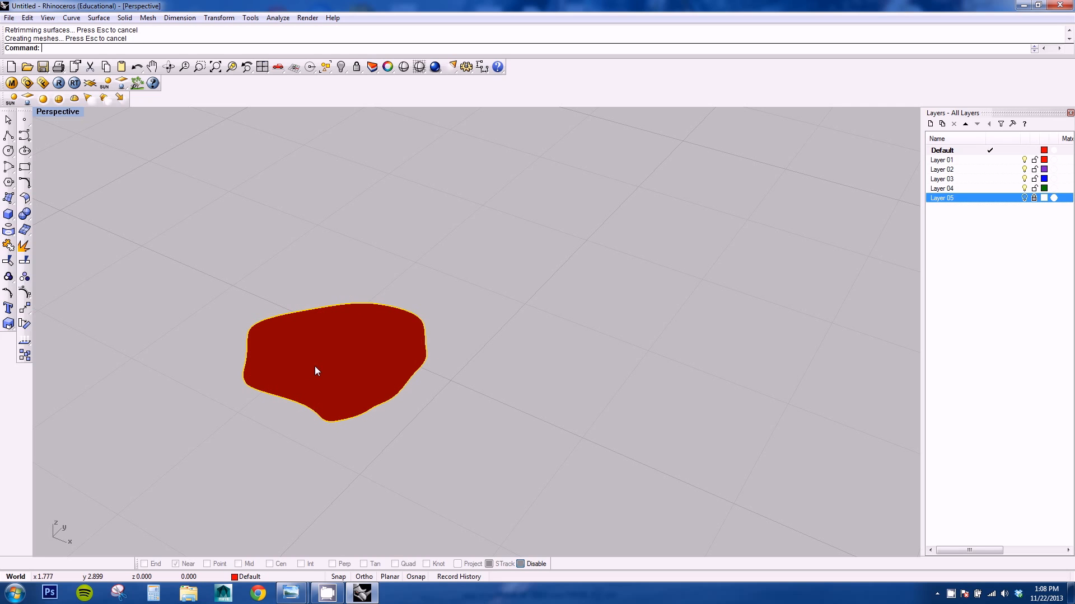
# Step: Turn on the rebuilt petal surface's control points and show it in the four-viewport layout
pyautogui.click(25, 294)
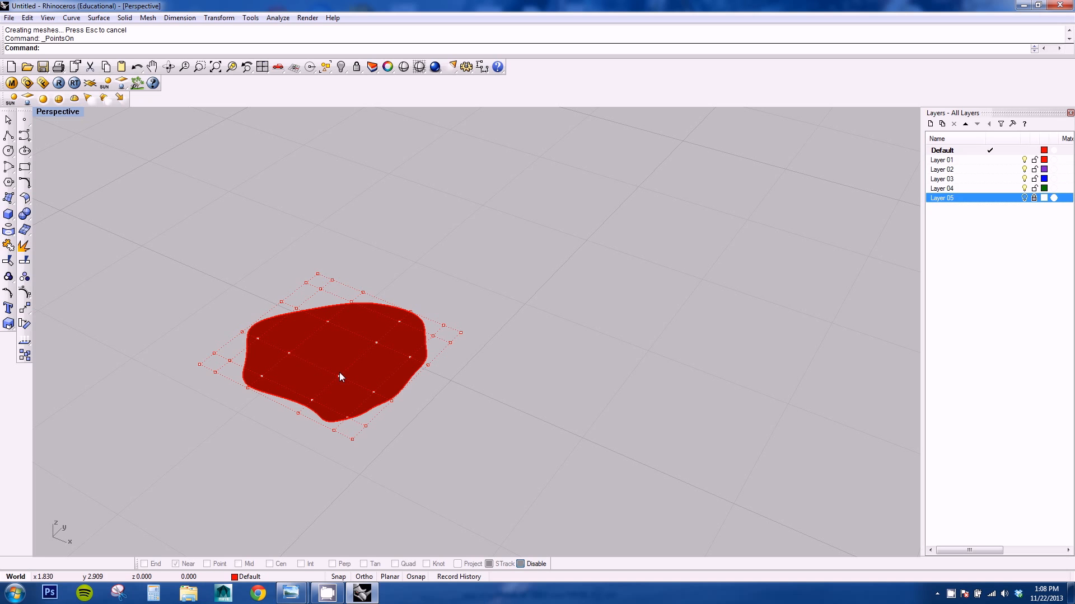
pyautogui.doubleClick(65, 111)
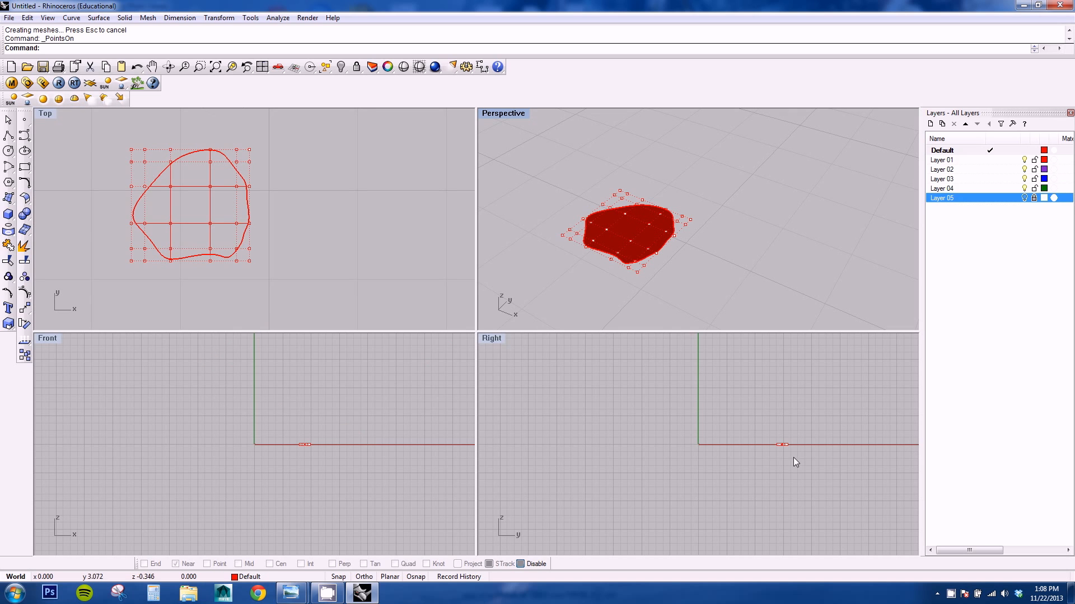
pyautogui.scroll(4, 634, 264)
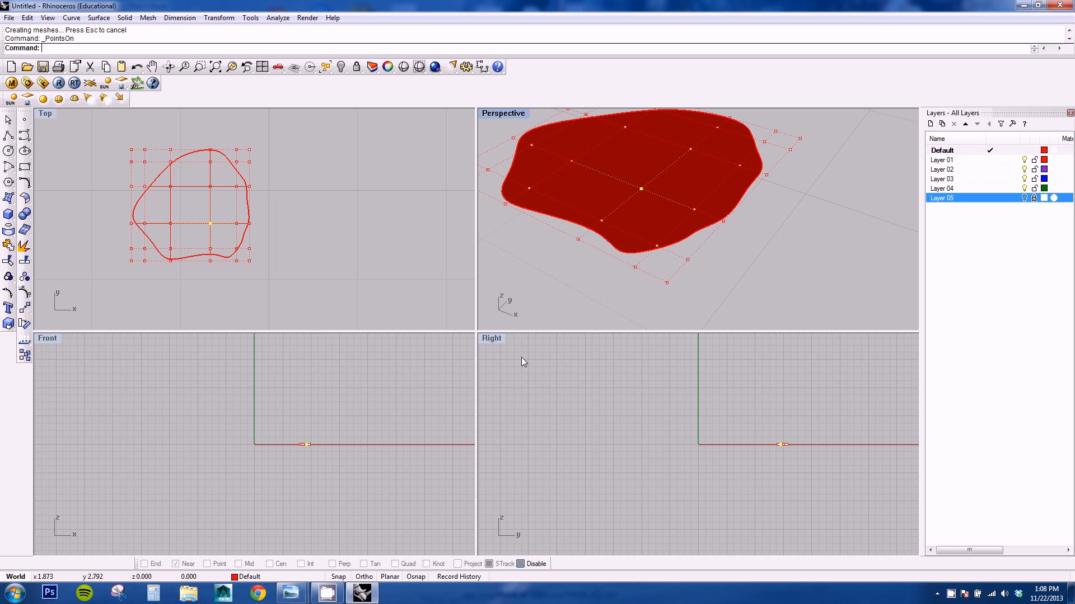
# Step: Try shifting an interior control point and a lower-edge control point within the plan of the petal, undoing each move
pyautogui.moveTo(317, 449)
pyautogui.mouseDown(button='right')
pyautogui.moveTo(258, 459)
pyautogui.moveTo(321, 438)
pyautogui.mouseUp(button='right')
pyautogui.scroll(10, 244, 445)
pyautogui.scroll(10, 806, 449)
pyautogui.moveTo(732, 407); pyautogui.dragTo(675, 485, button='right')
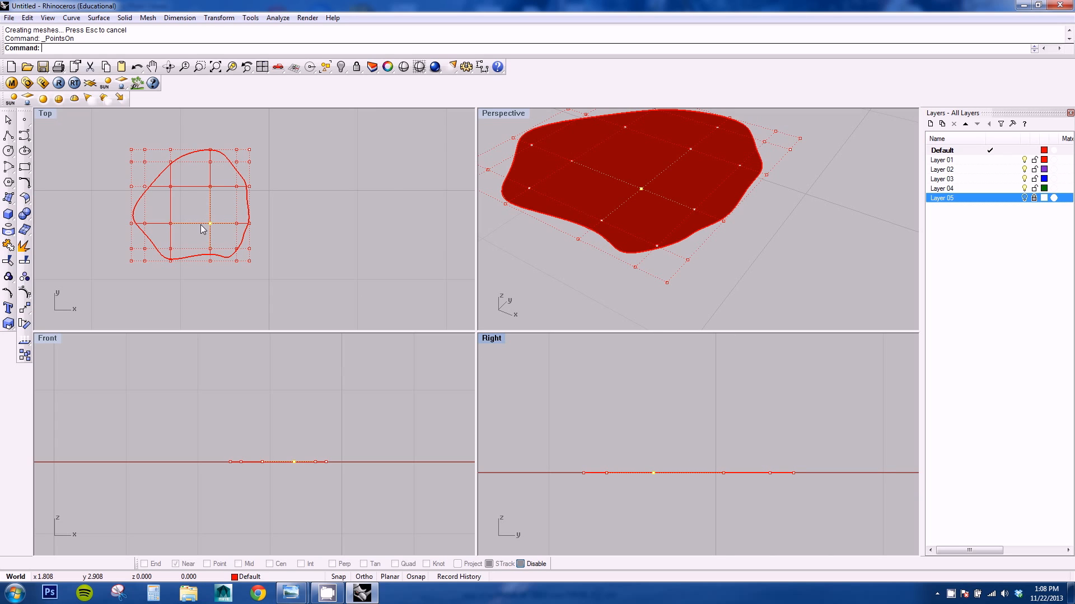
pyautogui.moveTo(208, 225)
pyautogui.mouseDown()
pyautogui.moveTo(218, 278)
pyautogui.moveTo(221, 229)
pyautogui.mouseUp()
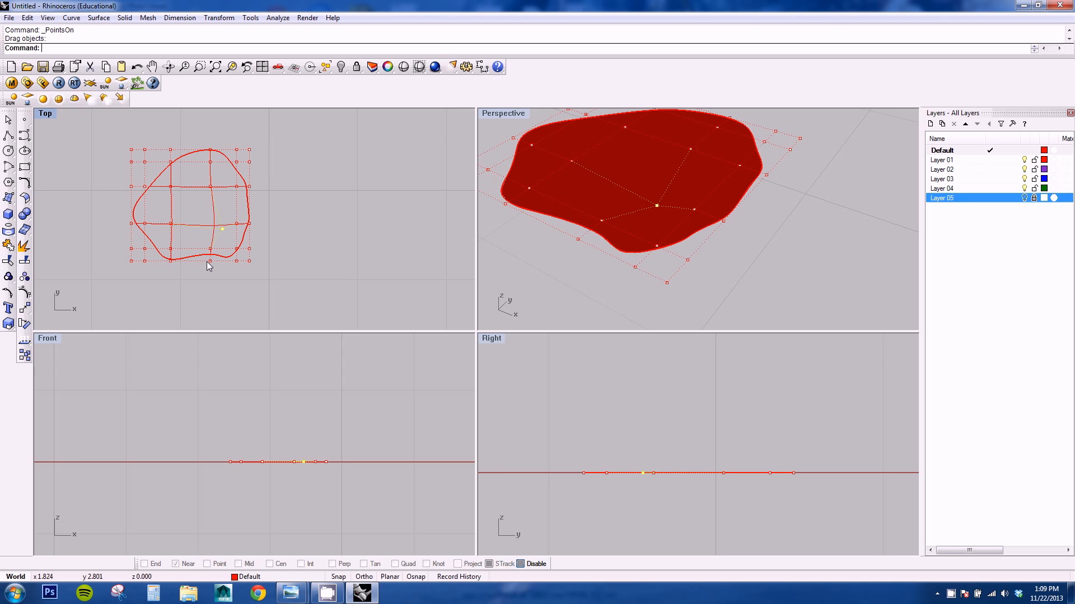
pyautogui.hotkey('ctrl', 'z')
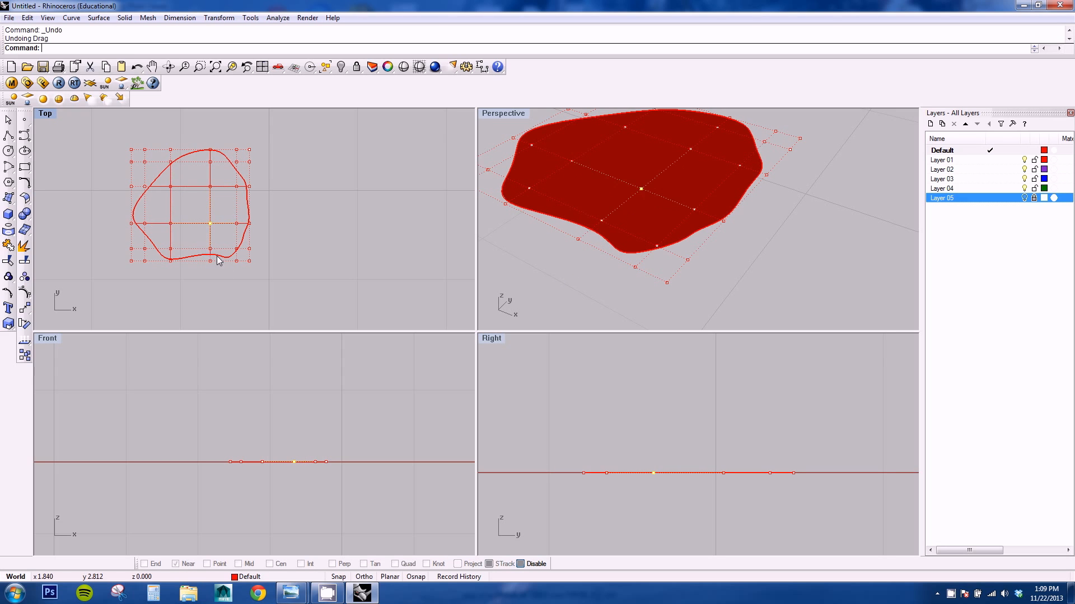
pyautogui.moveTo(210, 261); pyautogui.dragTo(217, 298)
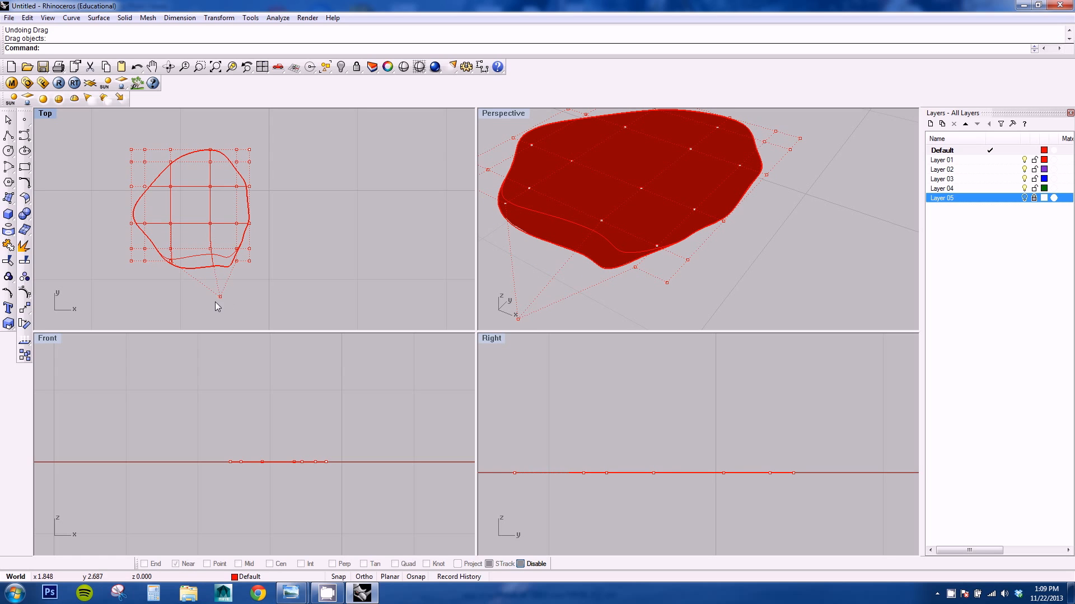
pyautogui.hotkey('ctrl', 'z')
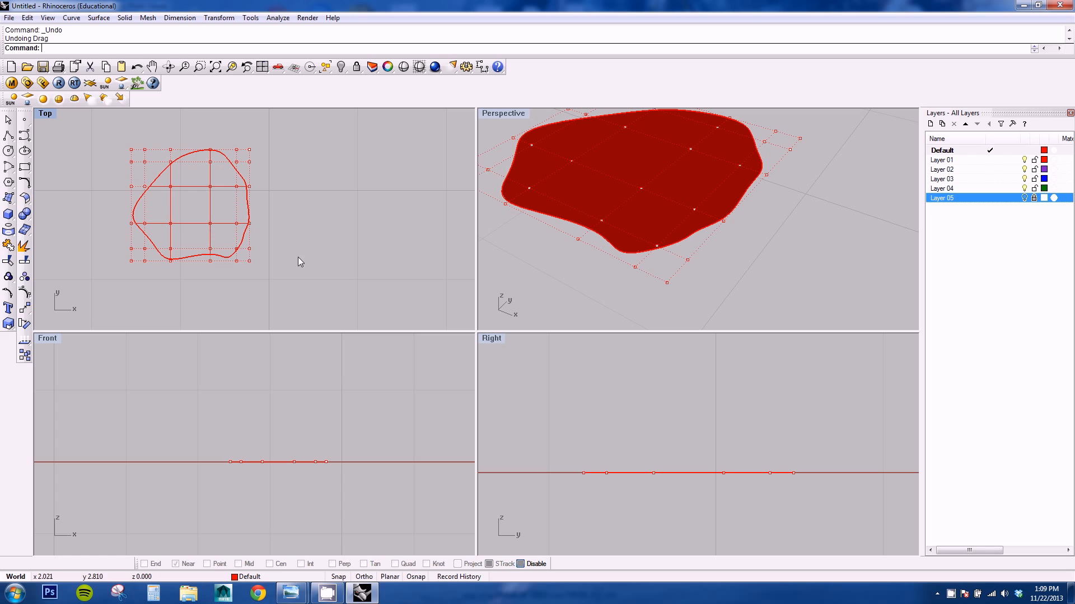
# Step: Raise the two upper rows and the middle left-side control points of the petal vertically by about 0.031 units
pyautogui.moveTo(227, 236); pyautogui.dragTo(267, 246, button='right')
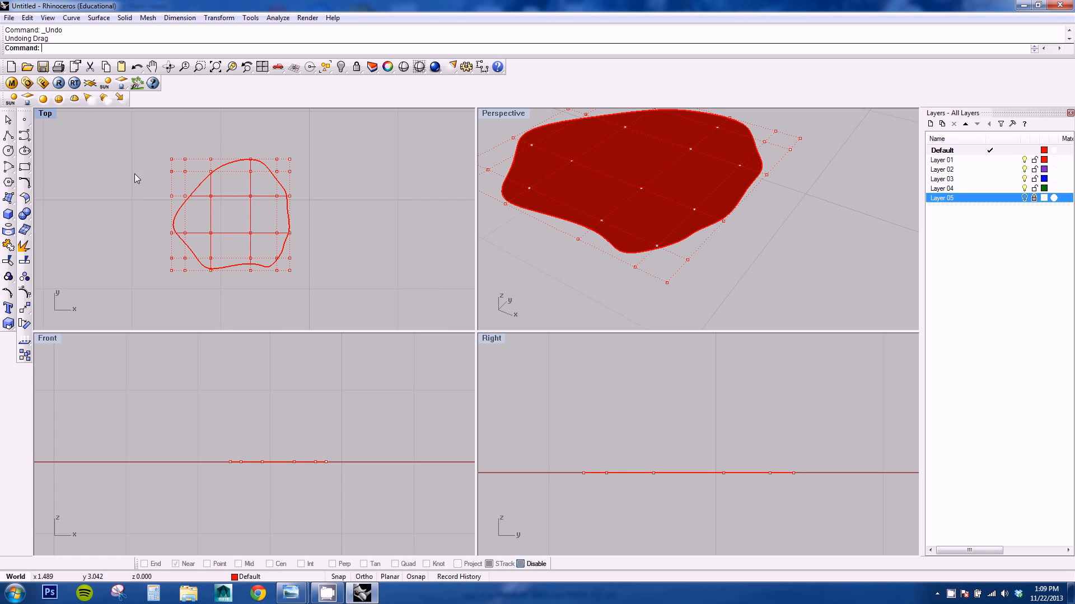
pyautogui.moveTo(140, 153); pyautogui.dragTo(193, 238)
pyautogui.moveTo(125, 125); pyautogui.dragTo(281, 180)
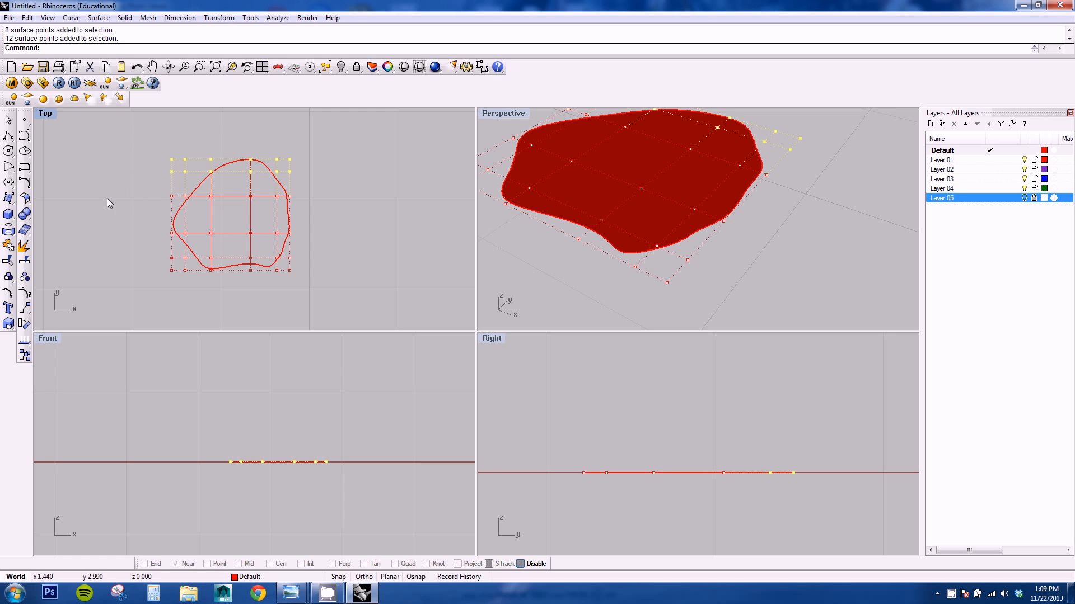
pyautogui.moveTo(197, 236); pyautogui.dragTo(197, 236)
pyautogui.write('move')
pyautogui.press('Return')
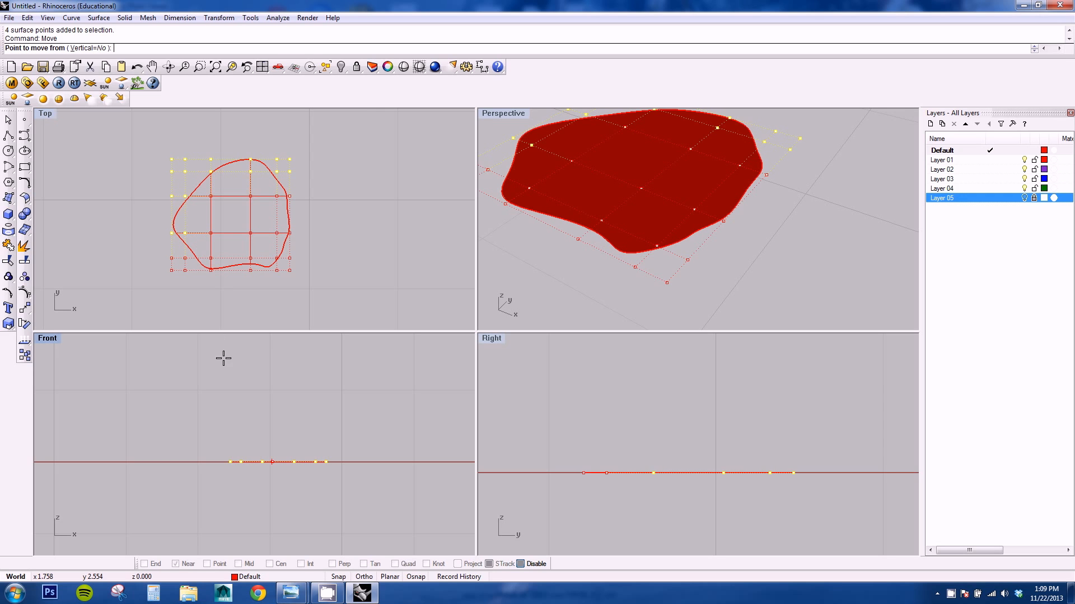
pyautogui.click(217, 455)
pyautogui.click(217, 445)
# Step: Raise the six control points at the petal's lower-left corner in plan by about 0.018 units
pyautogui.moveTo(695, 252); pyautogui.dragTo(662, 207, button='right')
pyautogui.scroll(-6, 708, 255)
pyautogui.scroll(8, 655, 245)
pyautogui.moveTo(655, 246)
pyautogui.mouseDown(button='right')
pyautogui.moveTo(696, 216)
pyautogui.moveTo(666, 240)
pyautogui.mouseUp(button='right')
pyautogui.moveTo(137, 249); pyautogui.dragTo(219, 286)
pyautogui.rightClick(220, 286)
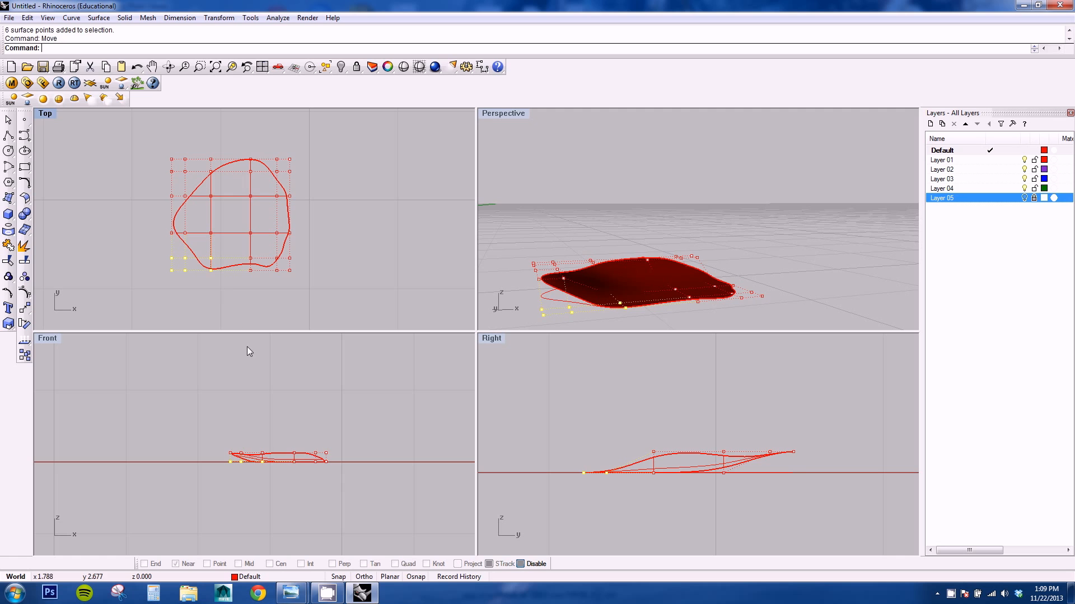
pyautogui.click(345, 495)
pyautogui.click(343, 489)
# Step: Raise the lower-left interior control point of the petal vertically by about 0.053 units
pyautogui.moveTo(672, 233); pyautogui.dragTo(609, 253, button='right')
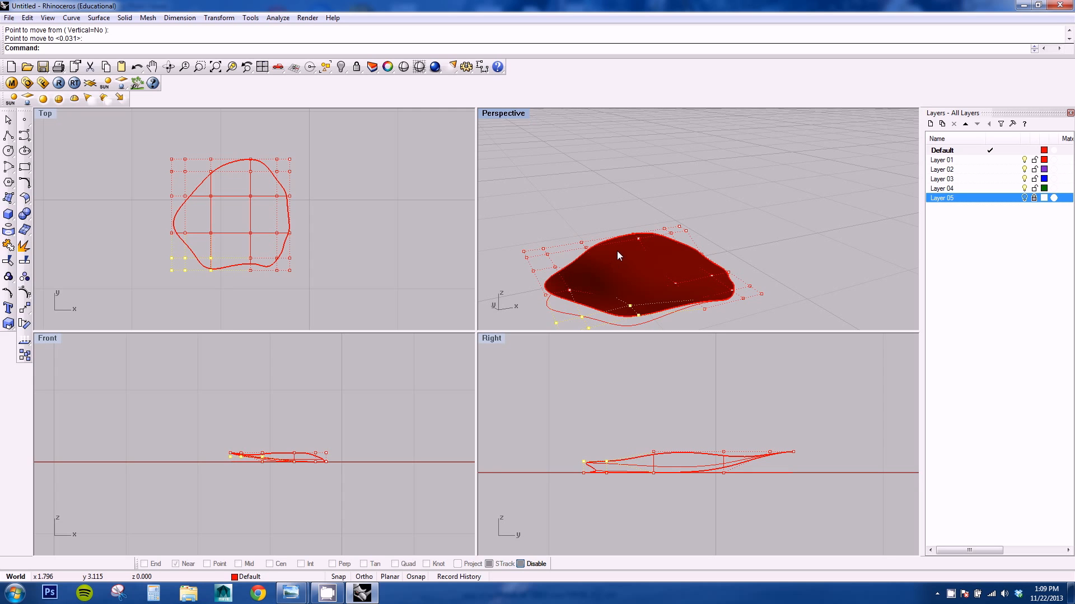
pyautogui.moveTo(613, 250); pyautogui.dragTo(558, 239, button='right')
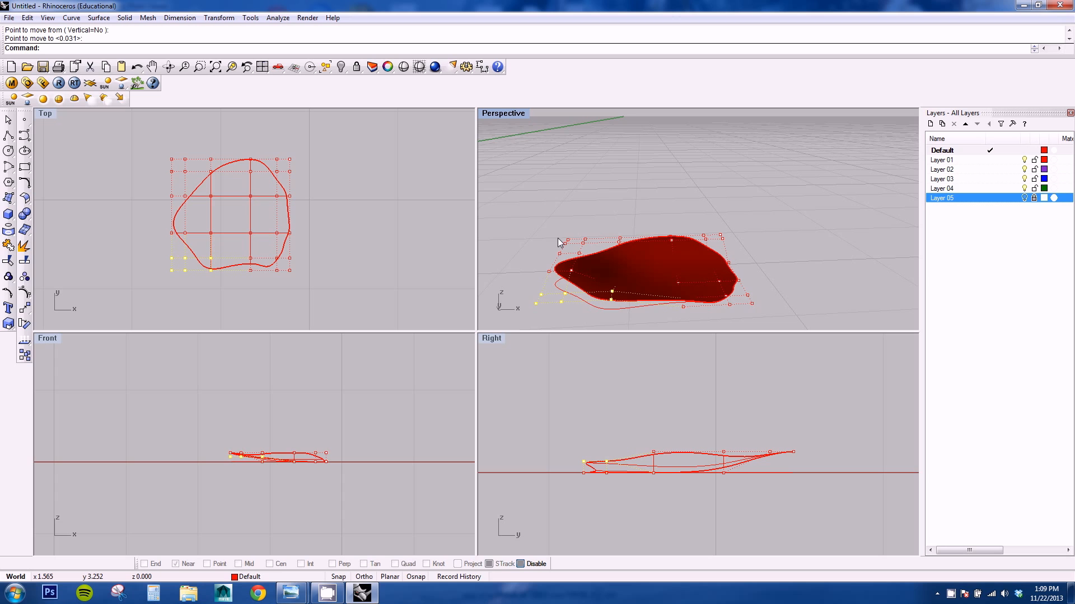
pyautogui.moveTo(591, 278); pyautogui.dragTo(650, 272, button='right')
pyautogui.scroll(-9, 733, 233)
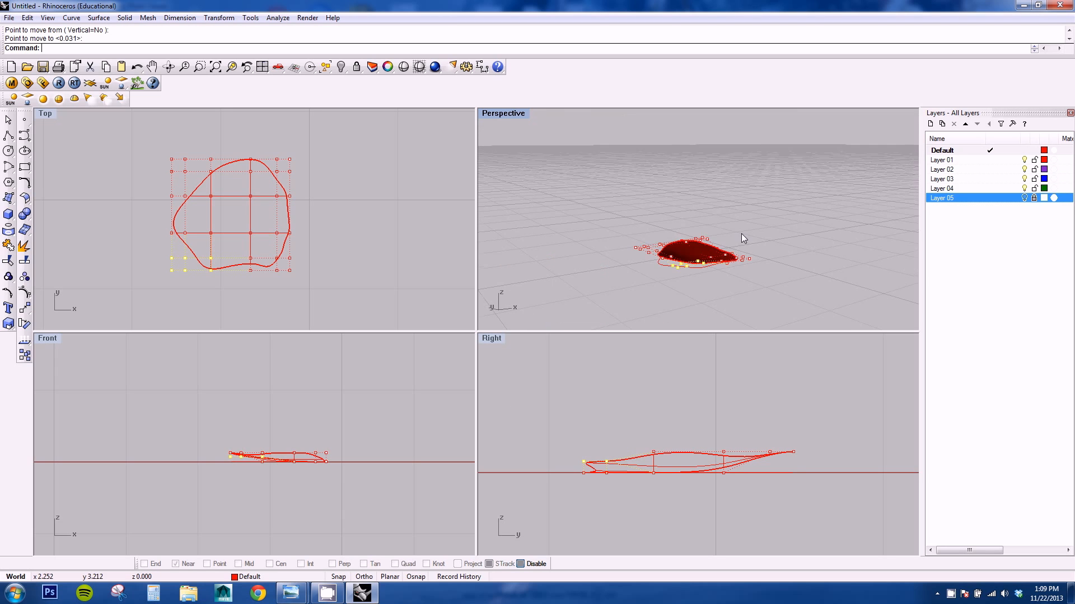
pyautogui.scroll(14, 680, 269)
pyautogui.moveTo(679, 270); pyautogui.dragTo(611, 273, button='right')
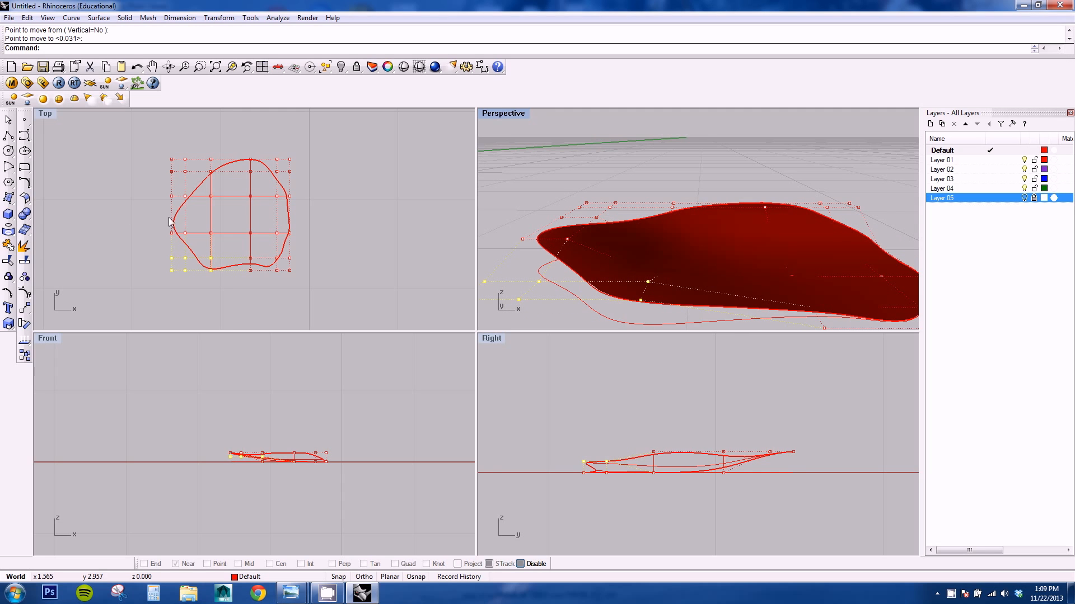
pyautogui.click(212, 233)
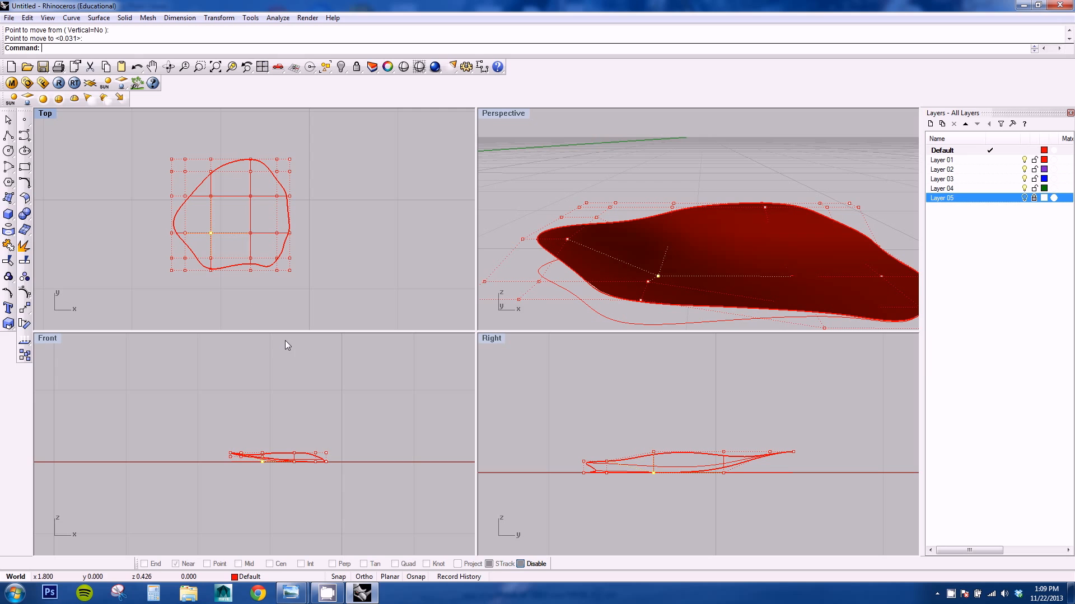
pyautogui.press('Return')
pyautogui.click(348, 484)
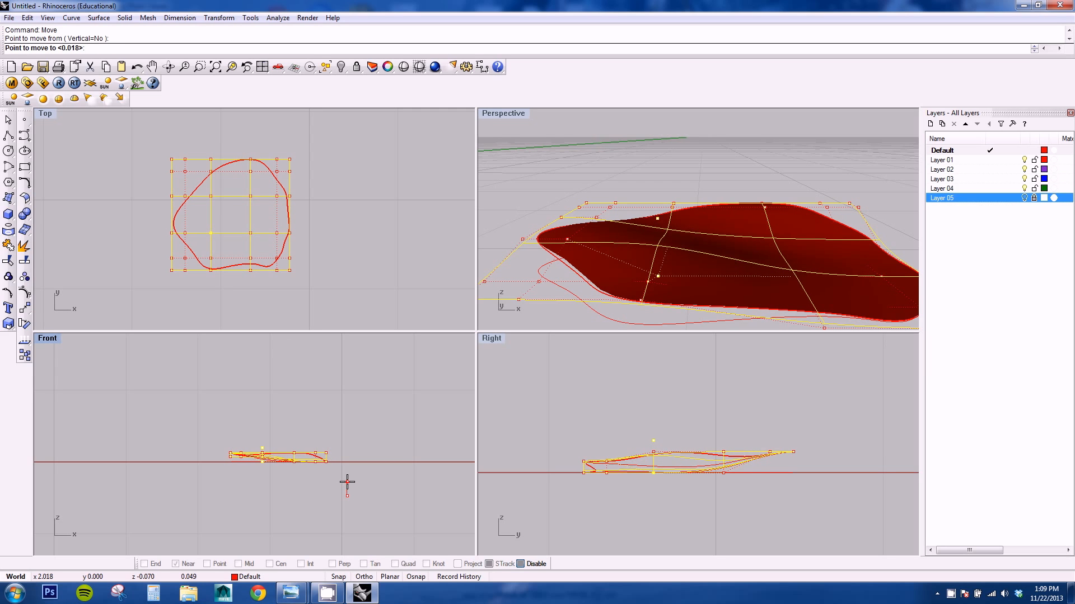
pyautogui.click(347, 482)
# Step: Raise the upper-left interior control point of the petal vertically by about 0.051 units
pyautogui.moveTo(629, 253); pyautogui.dragTo(660, 277, button='right')
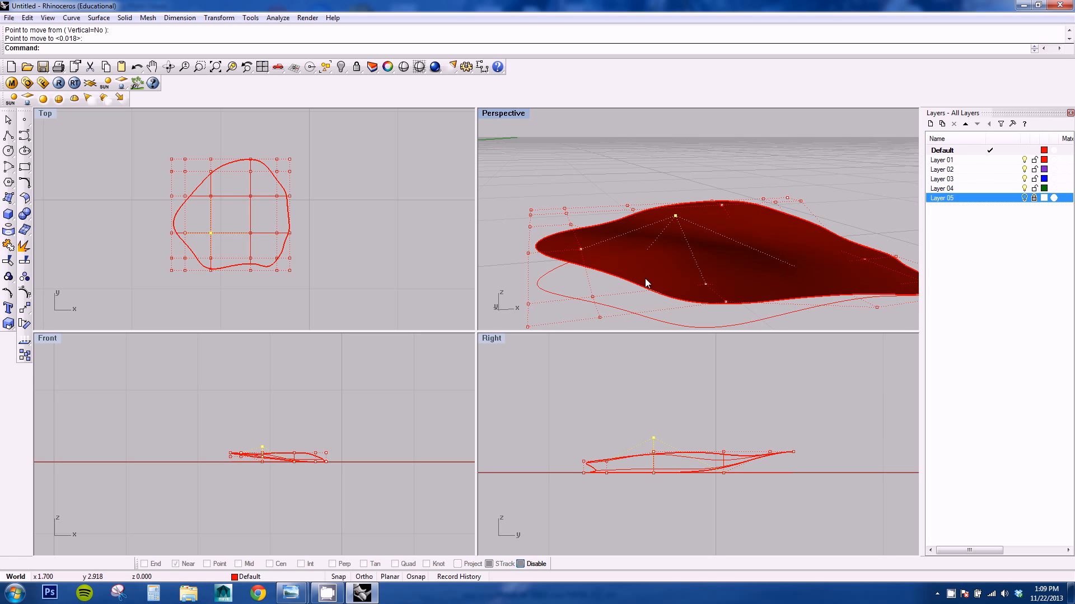
pyautogui.moveTo(661, 234); pyautogui.dragTo(567, 244, button='right')
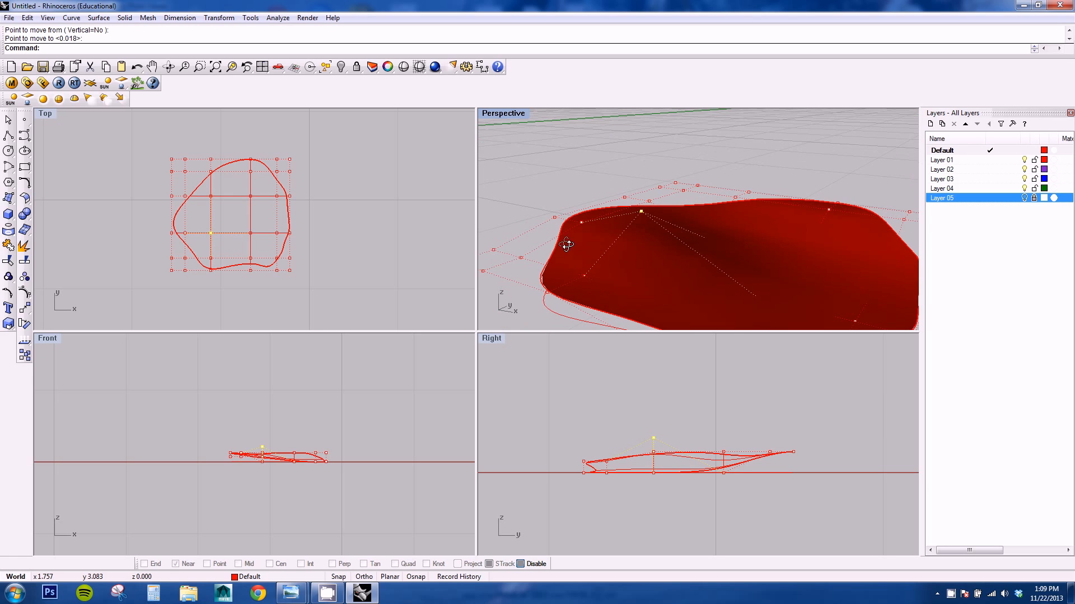
pyautogui.click(209, 197)
pyautogui.rightClick(271, 247)
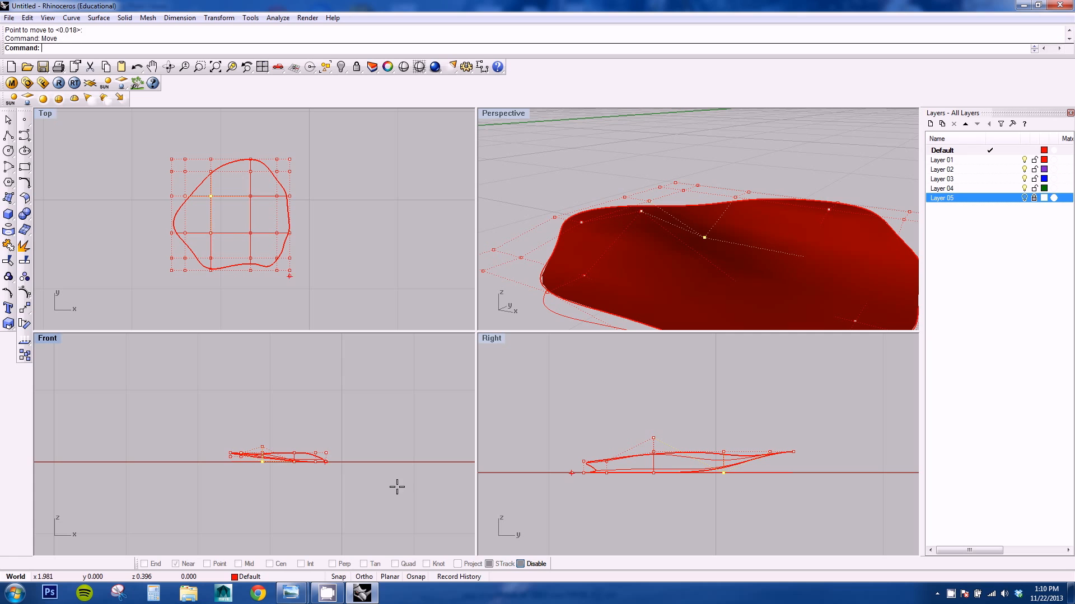
pyautogui.click(364, 481)
pyautogui.click(364, 471)
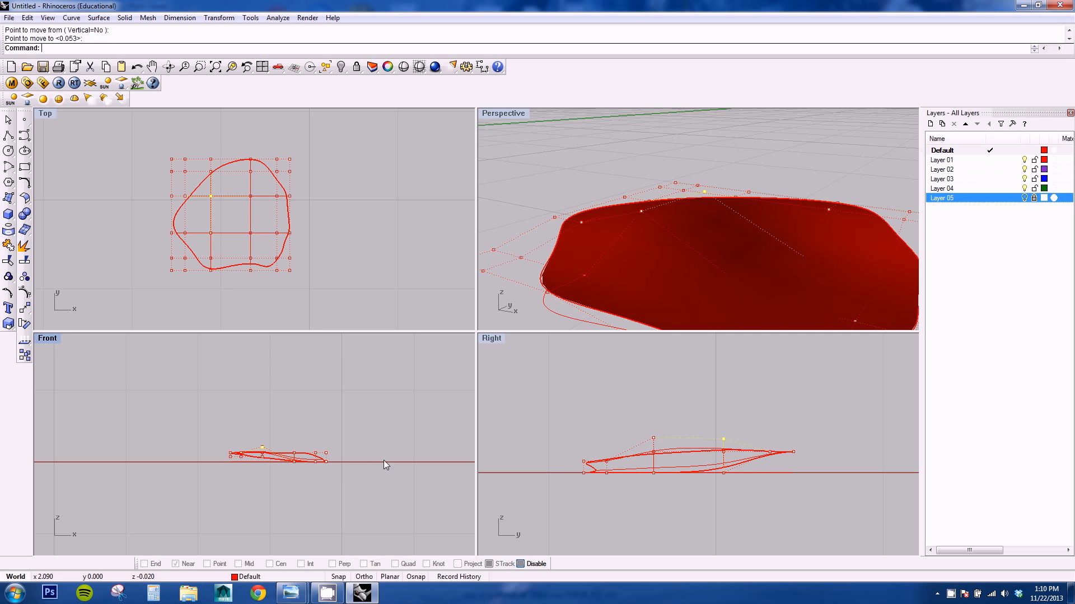
# Step: Raise the lower-right interior control point of the petal vertically by about 0.023 units
pyautogui.moveTo(706, 209); pyautogui.dragTo(751, 211, button='right')
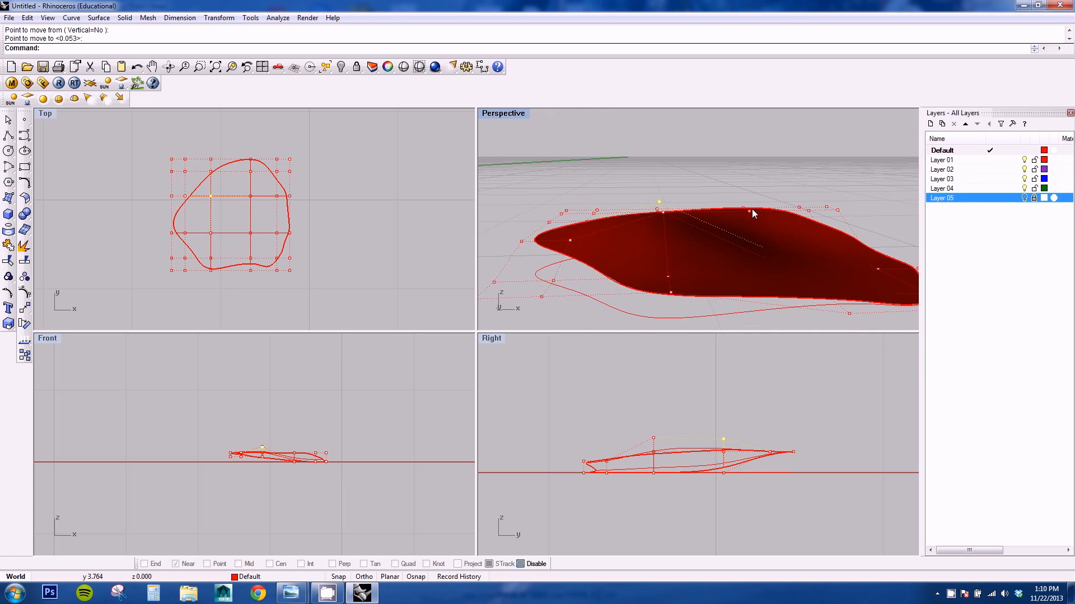
pyautogui.click(253, 237)
pyautogui.rightClick(302, 320)
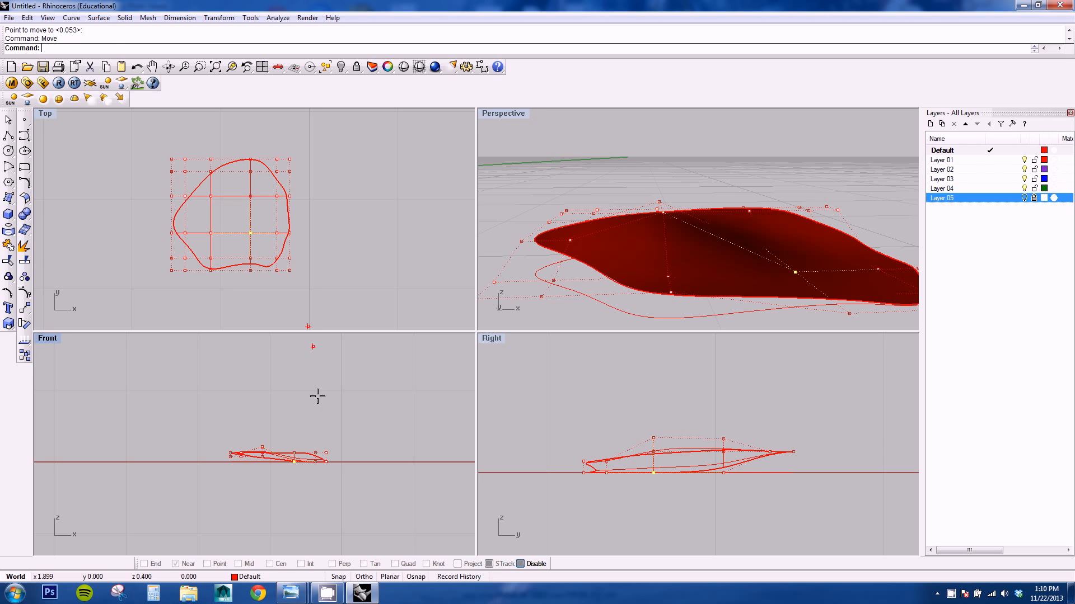
pyautogui.click(317, 402)
pyautogui.click(319, 408)
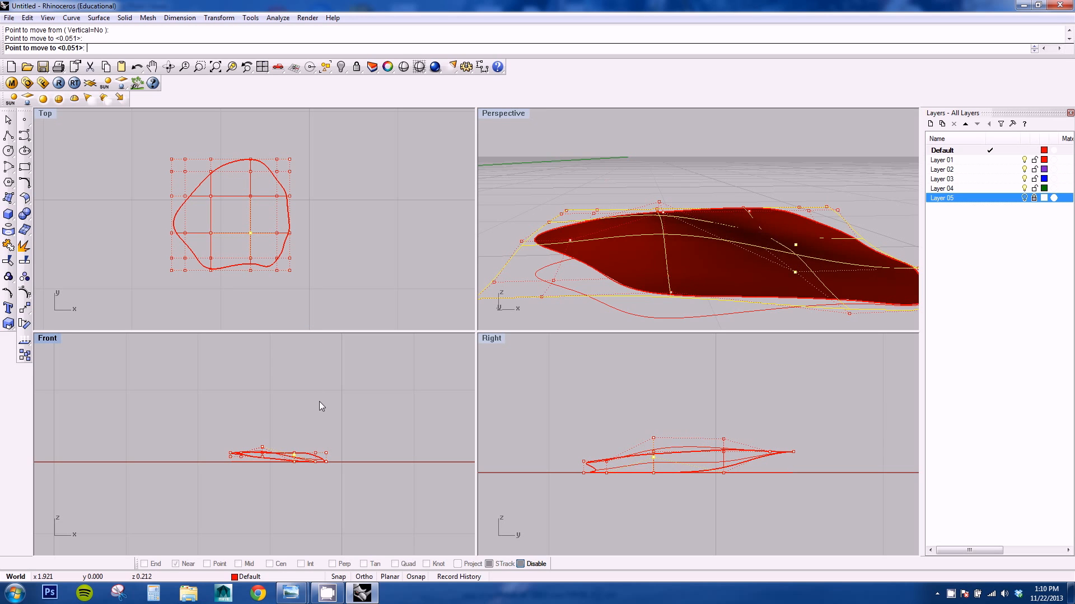
# Step: Lower the control point just inside the petal's upper right edge in plan by about 0.010 units
pyautogui.moveTo(723, 220); pyautogui.dragTo(691, 267, button='right')
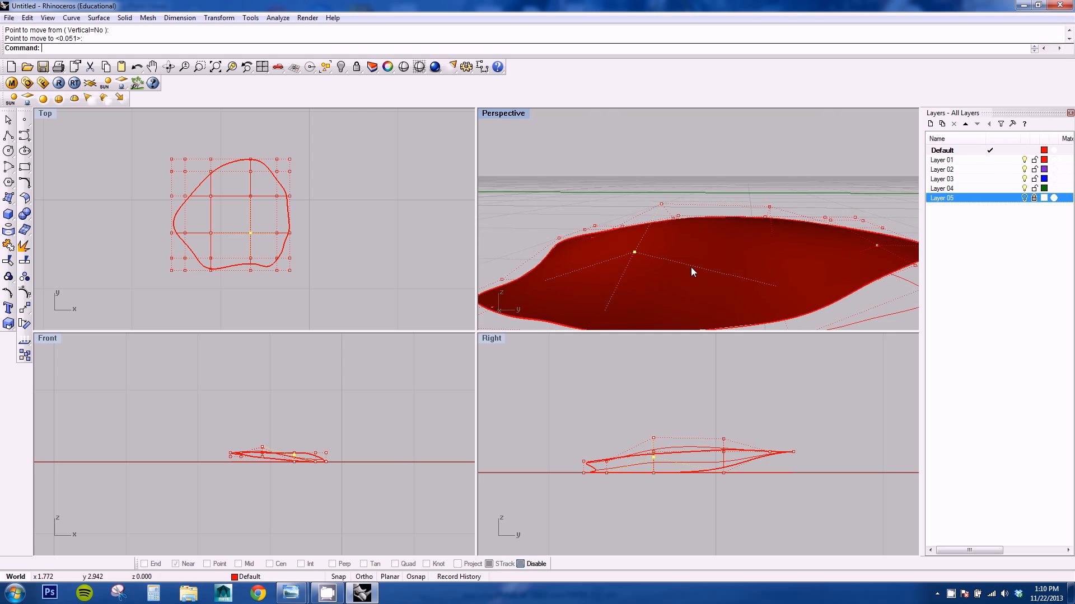
pyautogui.scroll(-5, 694, 264)
pyautogui.click(711, 283)
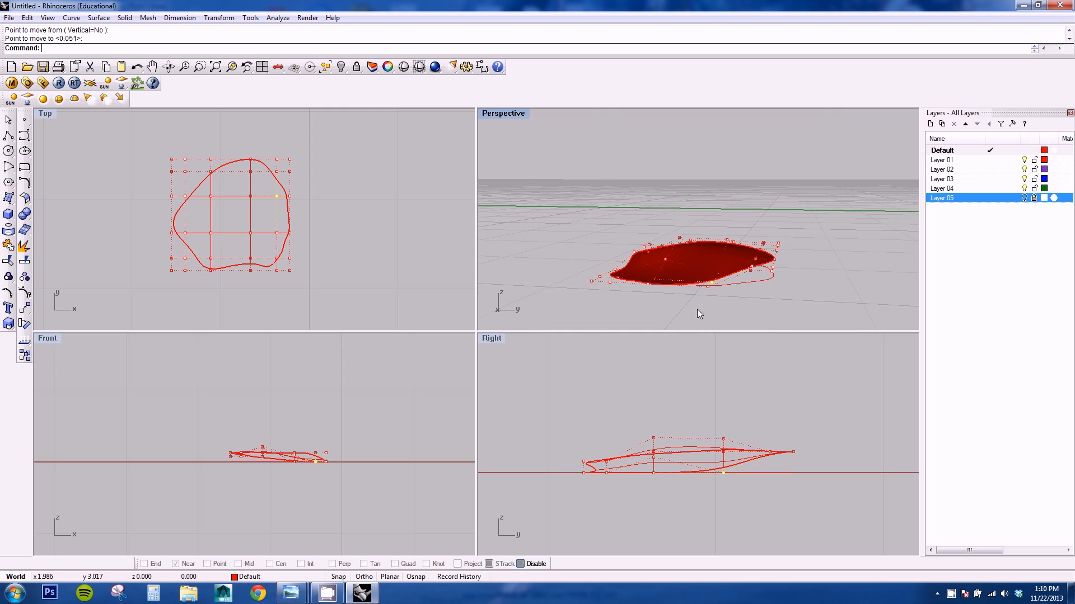
pyautogui.press('Return')
pyautogui.click(340, 408)
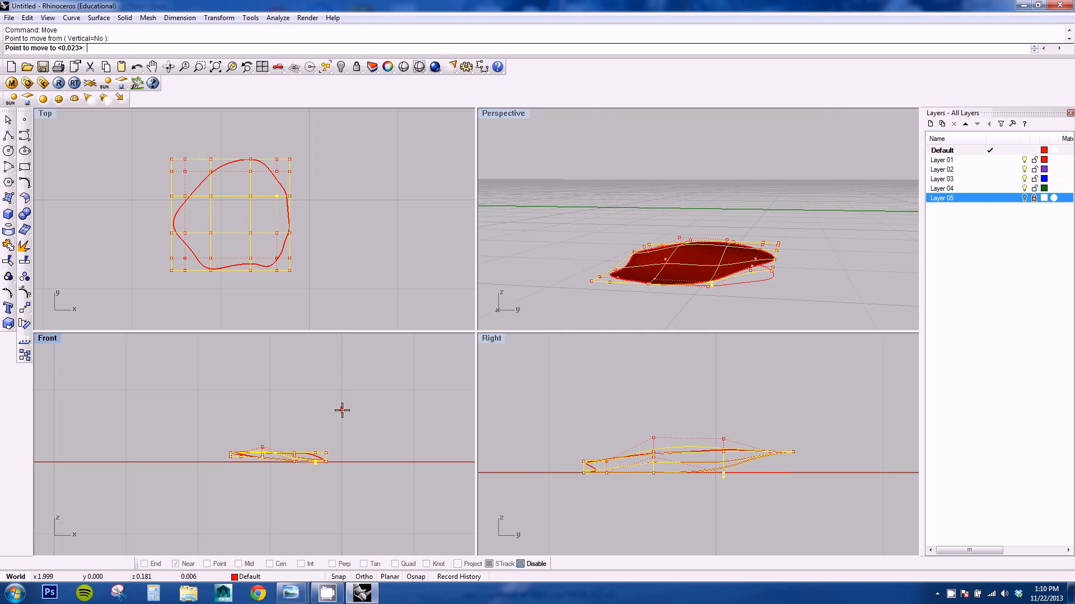
pyautogui.click(342, 412)
# Step: Lower the top two control points of the petal's second column from the right by about 0.011 units
pyautogui.moveTo(716, 277); pyautogui.dragTo(844, 250, button='right')
pyautogui.scroll(5, 730, 256)
pyautogui.moveTo(730, 258); pyautogui.dragTo(611, 313, button='right')
pyautogui.scroll(-6, 737, 246)
pyautogui.click(620, 260)
pyautogui.click(661, 292)
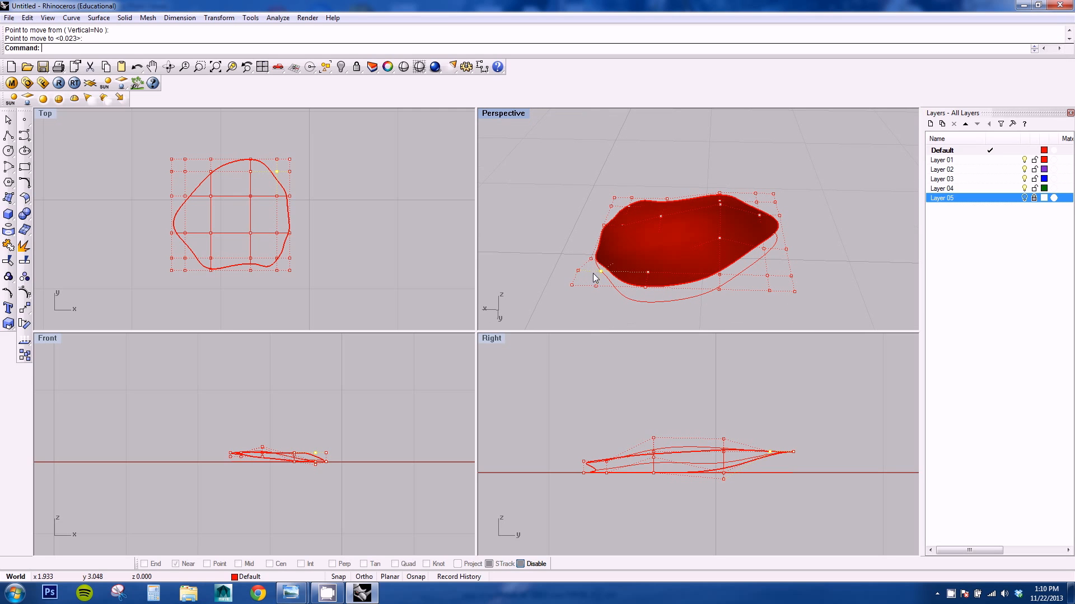
pyautogui.moveTo(606, 294); pyautogui.dragTo(603, 293)
pyautogui.moveTo(604, 293); pyautogui.dragTo(625, 236, button='right')
pyautogui.write('move')
pyautogui.press('Return')
pyautogui.click(693, 390)
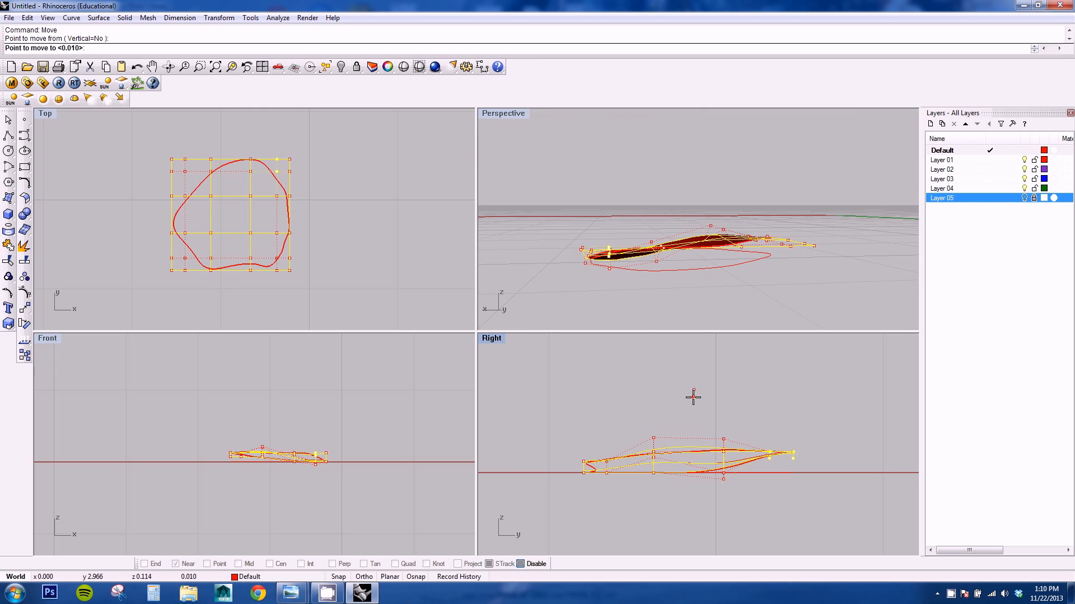
pyautogui.click(693, 396)
# Step: Raise the two left-edge control points in the petal's third row from the top in plan
pyautogui.moveTo(767, 466); pyautogui.dragTo(738, 439, button='right')
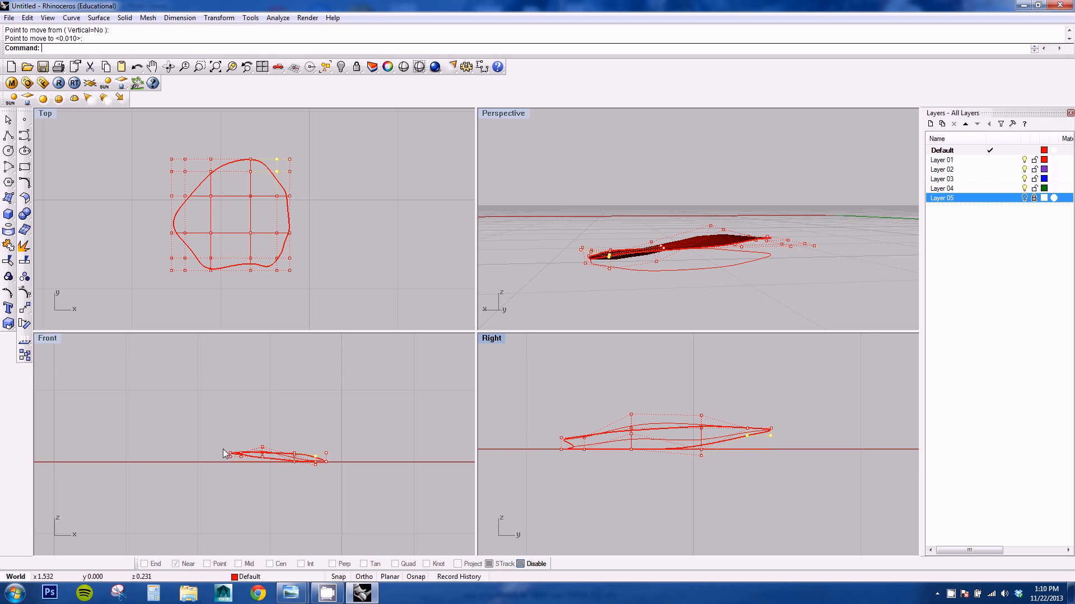
pyautogui.scroll(8, 274, 470)
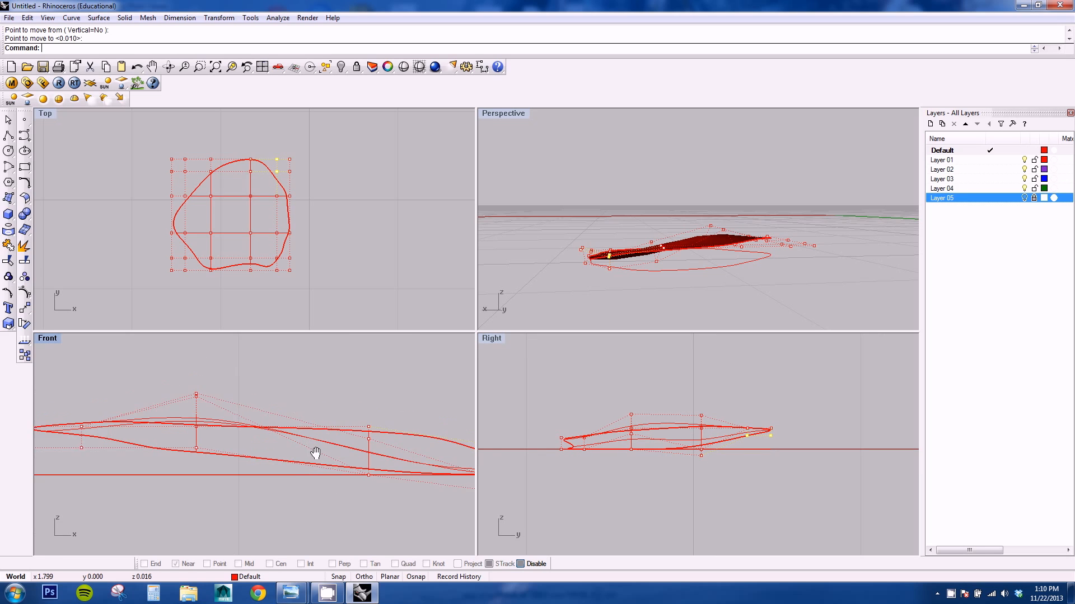
pyautogui.moveTo(304, 421); pyautogui.dragTo(262, 407, button='right')
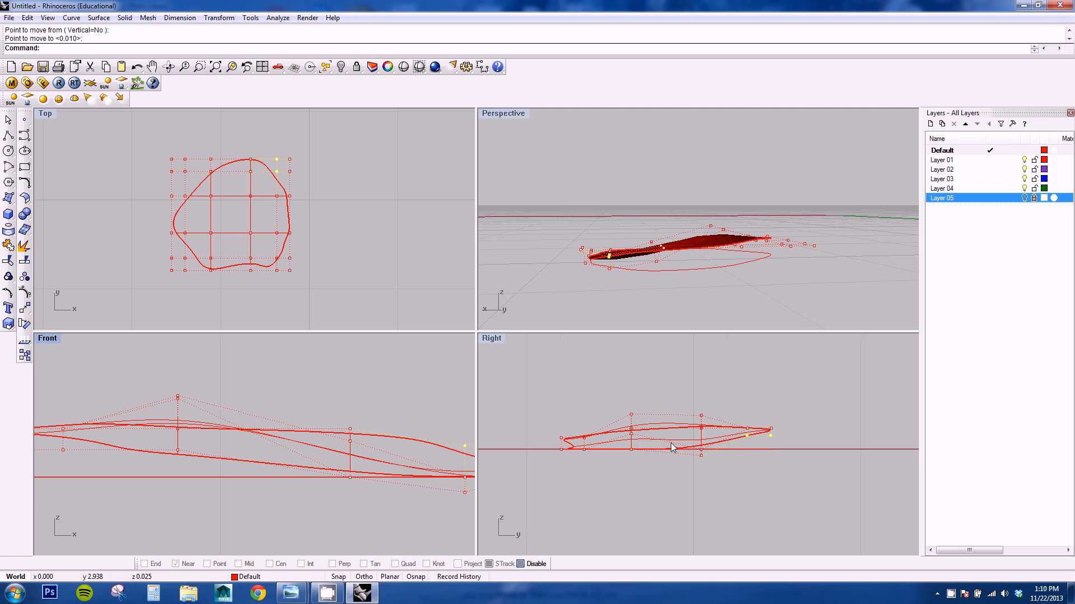
pyautogui.moveTo(671, 448); pyautogui.dragTo(705, 461, button='right')
pyautogui.moveTo(663, 278)
pyautogui.mouseDown(button='right')
pyautogui.moveTo(678, 283)
pyautogui.moveTo(619, 293)
pyautogui.moveTo(506, 272)
pyautogui.moveTo(912, 277)
pyautogui.moveTo(831, 247)
pyautogui.moveTo(663, 273)
pyautogui.mouseUp(button='right')
pyautogui.moveTo(681, 285); pyautogui.dragTo(681, 286)
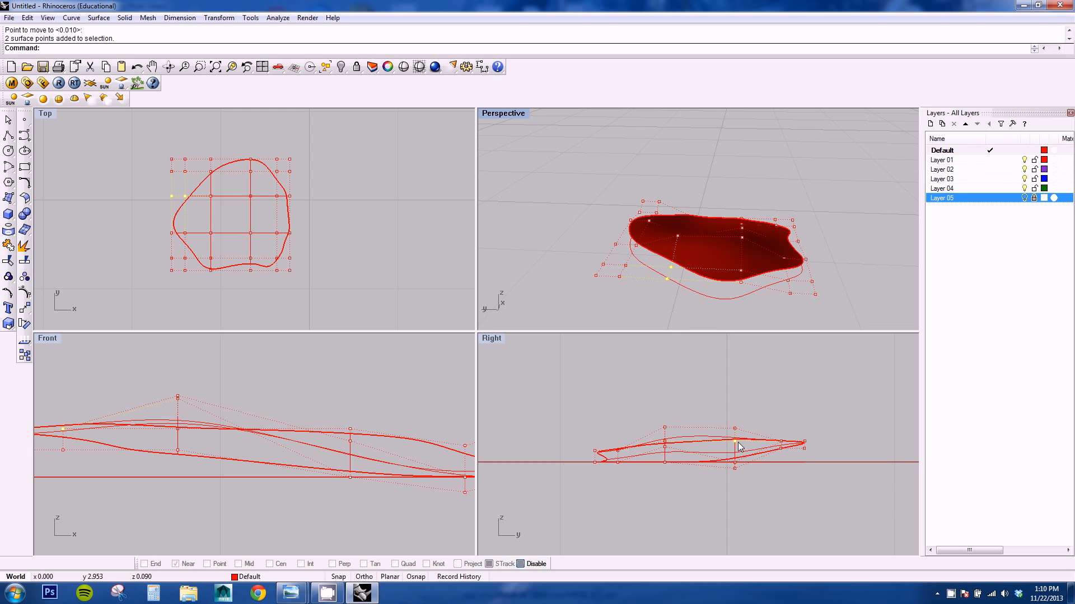
pyautogui.rightClick(714, 399)
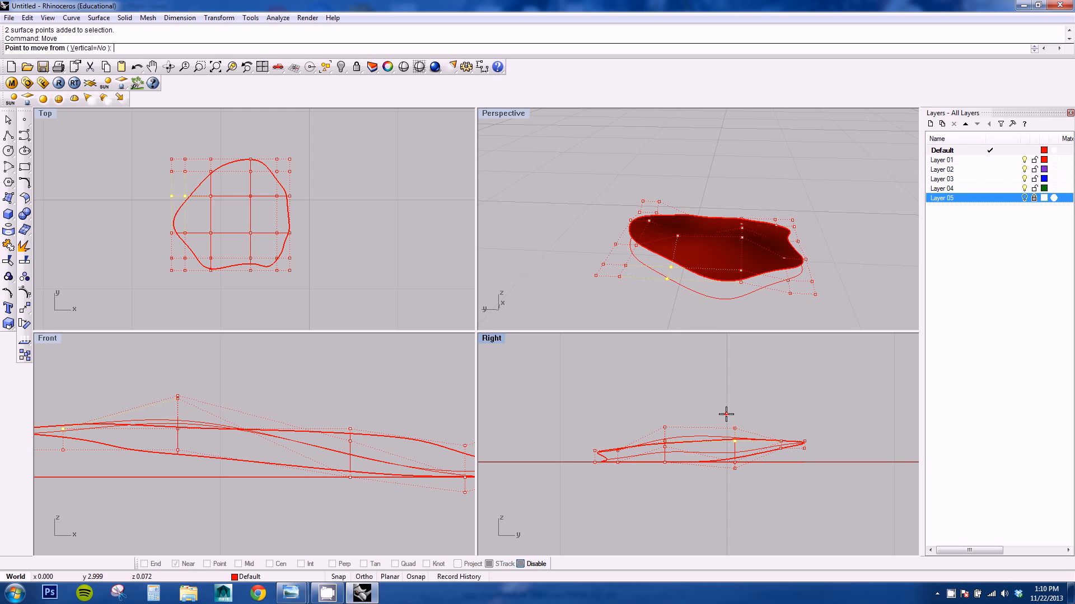
pyautogui.click(720, 407)
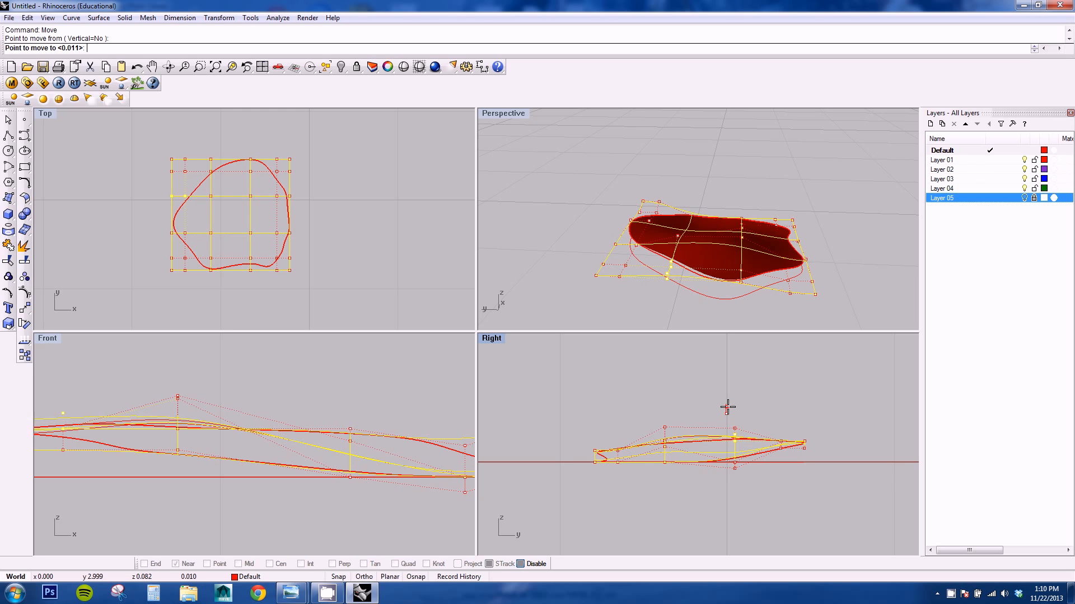
pyautogui.click(722, 398)
# Step: Lower the interior control point in the petal's third column and fourth row in plan by about 0.013 units
pyautogui.moveTo(661, 288); pyautogui.dragTo(484, 262, button='right')
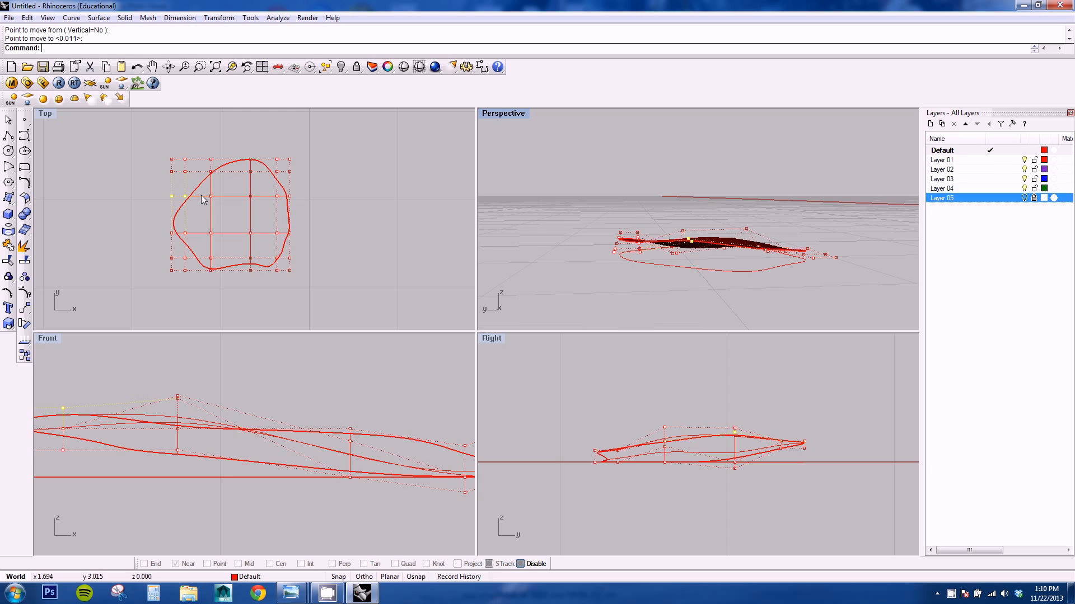
pyautogui.moveTo(718, 206); pyautogui.dragTo(631, 236, button='right')
pyautogui.moveTo(768, 220); pyautogui.dragTo(714, 280, button='right')
pyautogui.click(715, 277)
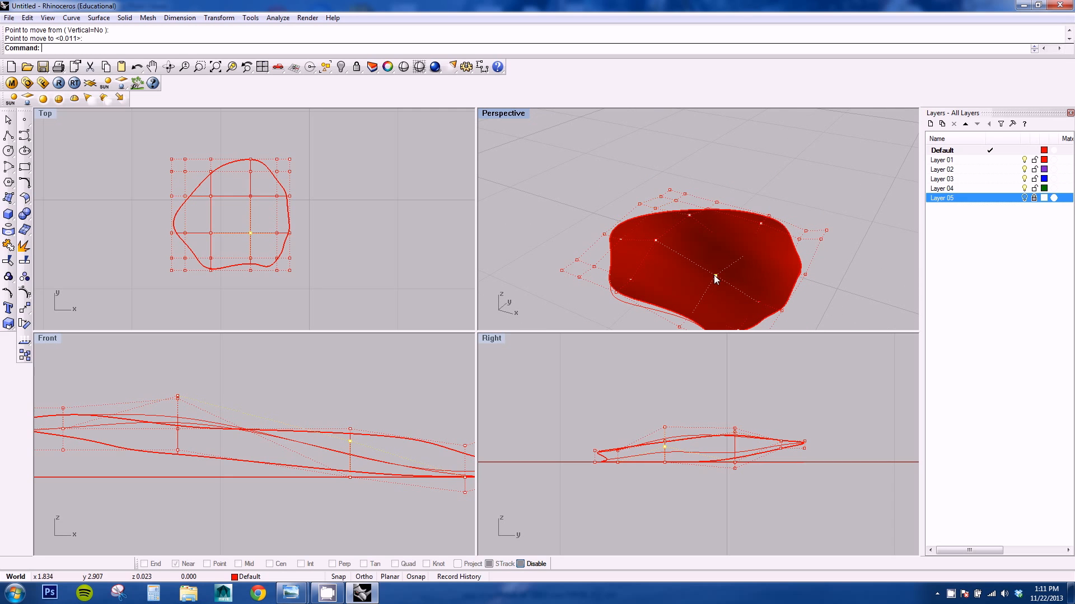
pyautogui.rightClick(736, 422)
pyautogui.click(687, 396)
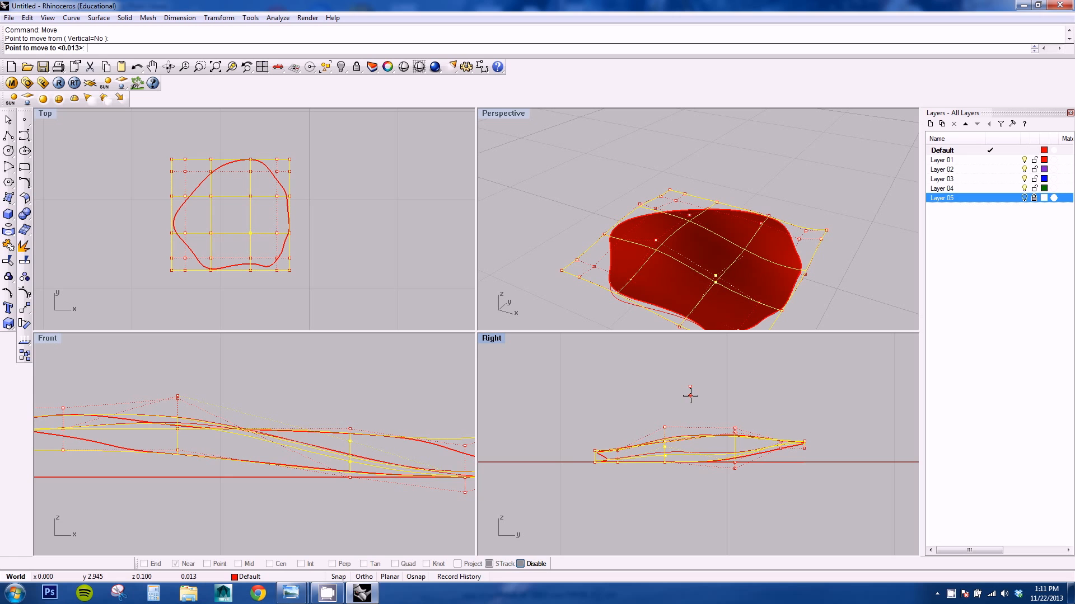
pyautogui.click(690, 396)
# Step: Turn off the control points and raise the whole petal surface vertically by about 0.01 units above its base outline
pyautogui.moveTo(728, 269); pyautogui.dragTo(740, 240, button='right')
pyautogui.press('Escape')
pyautogui.press('Escape')
pyautogui.click(760, 283)
pyautogui.write('move')
pyautogui.press('Return')
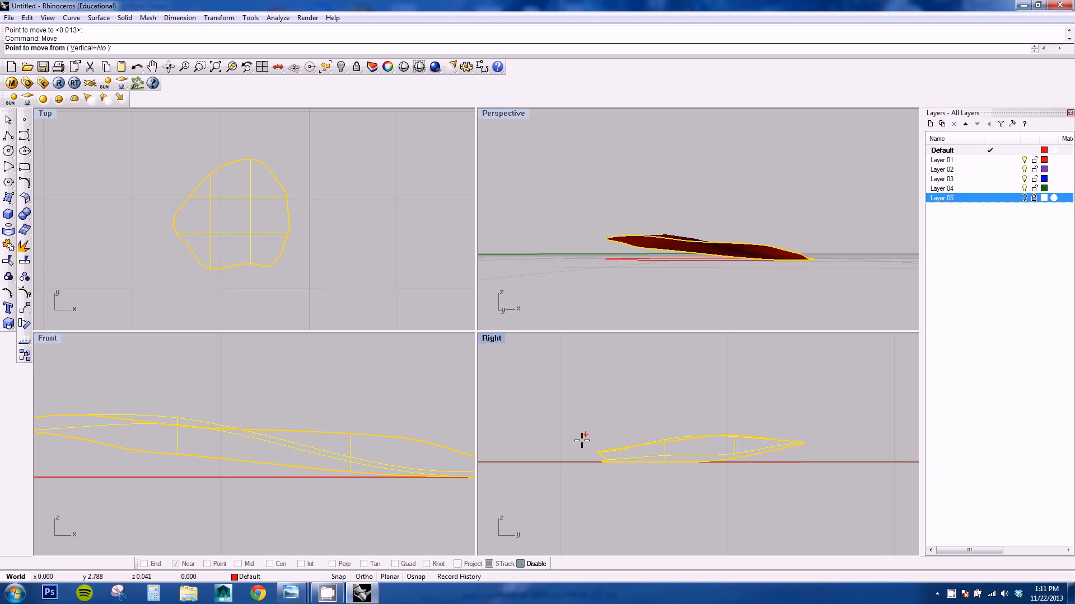
pyautogui.click(581, 441)
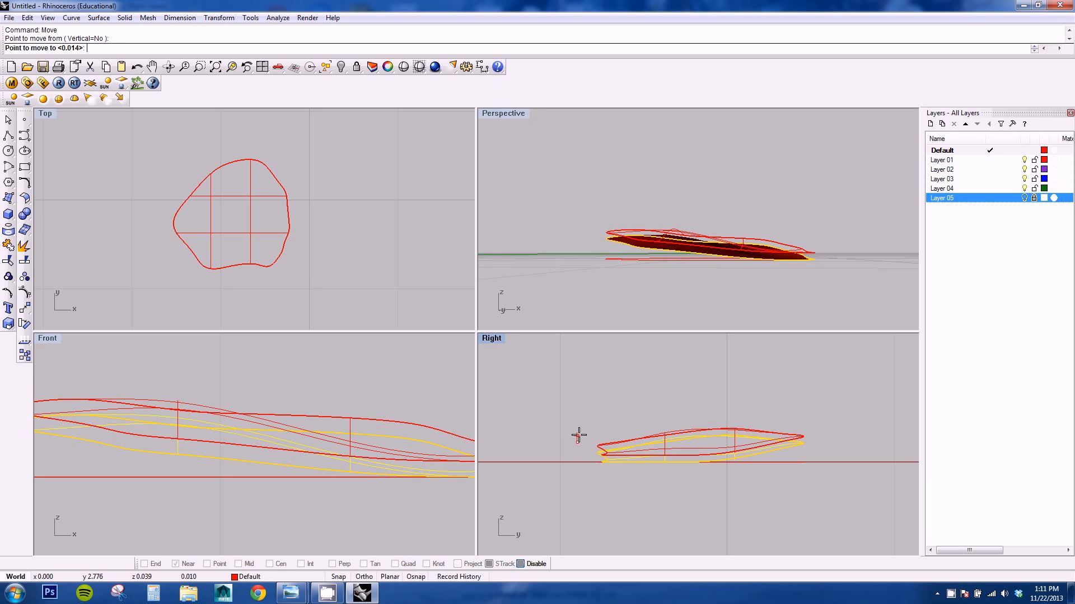
pyautogui.click(579, 436)
# Step: Create a silhouette curve from the raised petal surface with the Silhouette command
pyautogui.moveTo(662, 258); pyautogui.dragTo(619, 281, button='right')
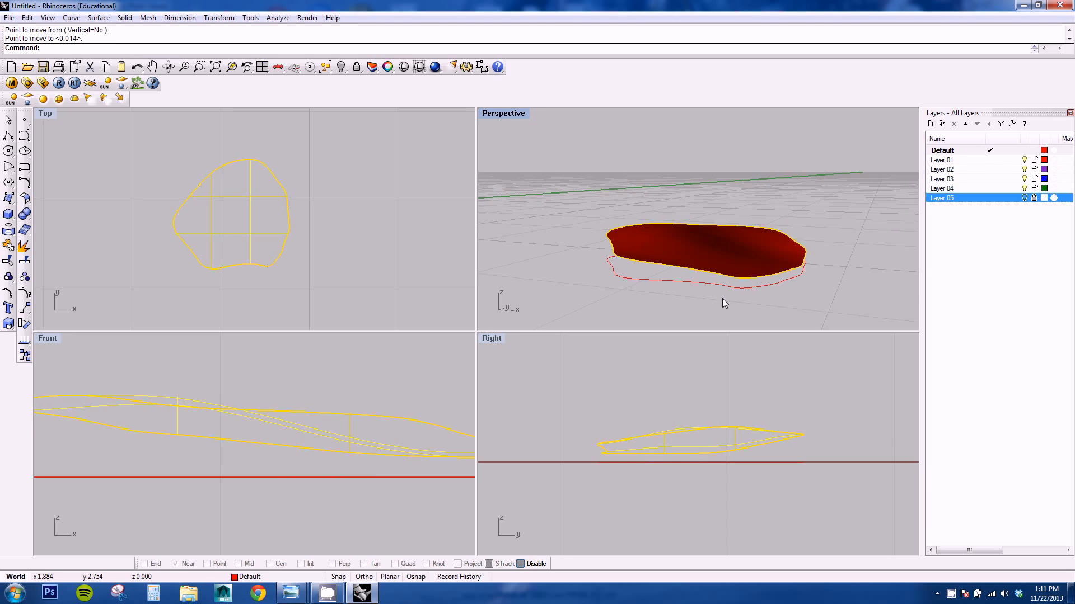
pyautogui.moveTo(725, 303); pyautogui.dragTo(706, 276, button='right')
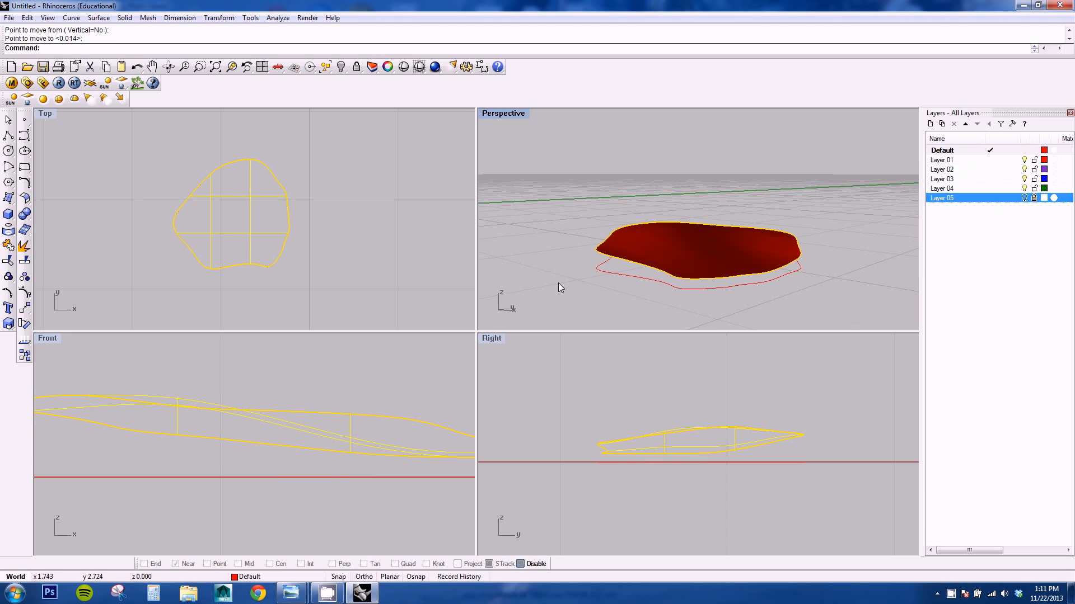
pyautogui.moveTo(650, 283); pyautogui.dragTo(680, 284, button='right')
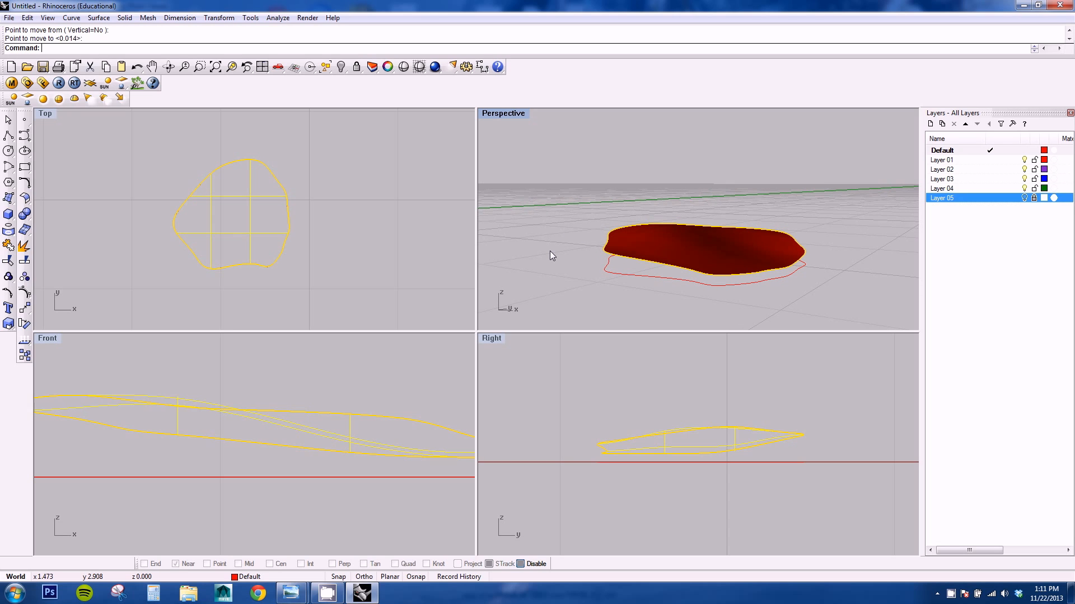
pyautogui.write('ilhouette')
pyautogui.press('Return')
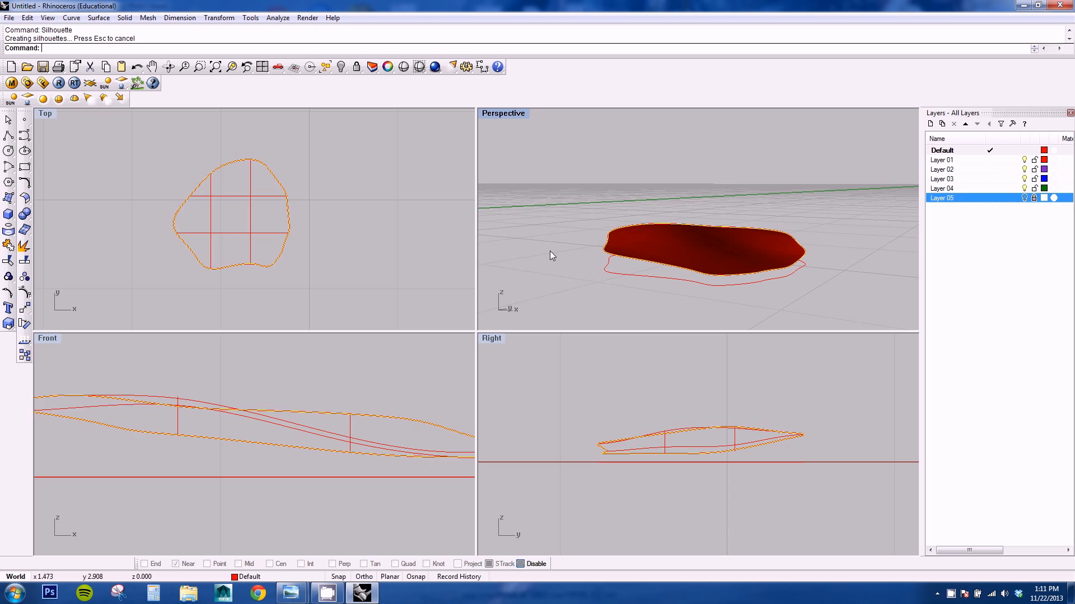
pyautogui.moveTo(613, 258); pyautogui.dragTo(628, 275, button='right')
pyautogui.click(552, 278)
# Step: Enable object snaps and draw a two-point curve from the base outline straight up to the petal's edge near its lower left in plan
pyautogui.click(25, 135)
pyautogui.click(25, 136)
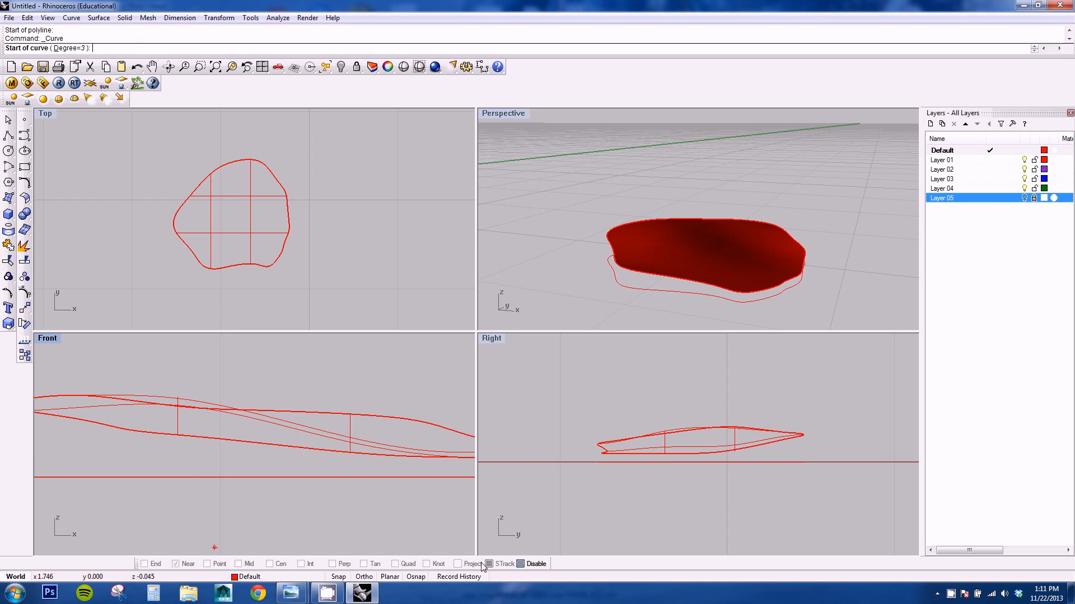
pyautogui.click(520, 564)
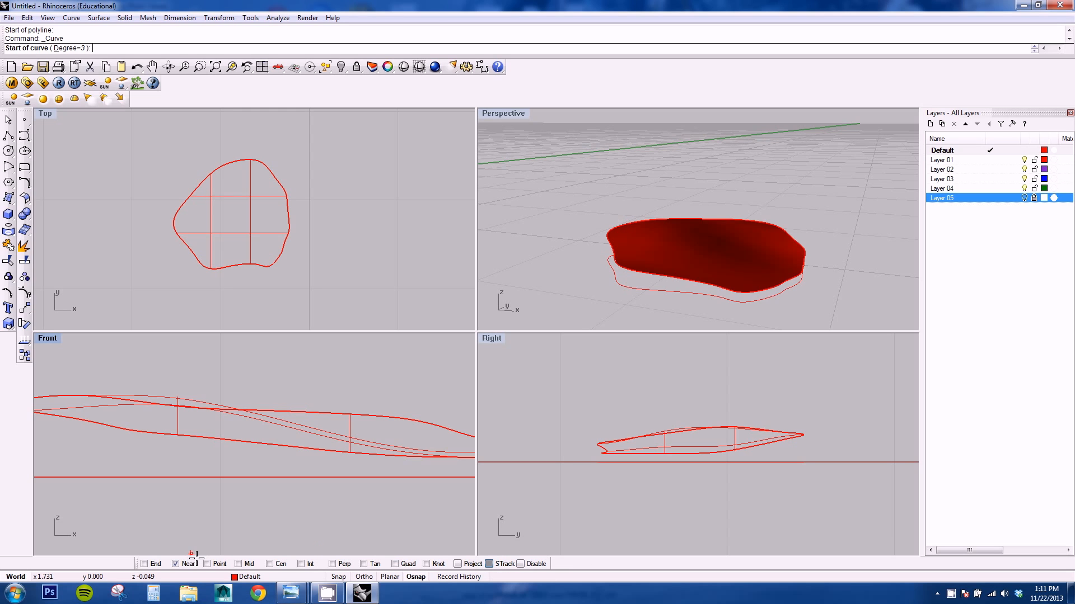
pyautogui.scroll(3, 643, 285)
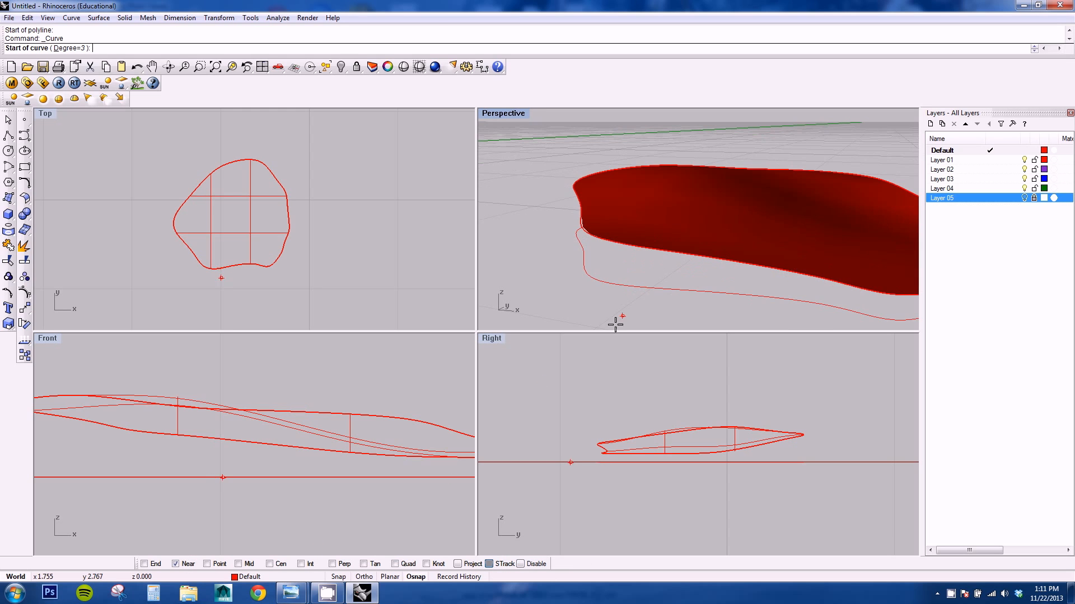
pyautogui.scroll(2, 644, 288)
pyautogui.click(632, 295)
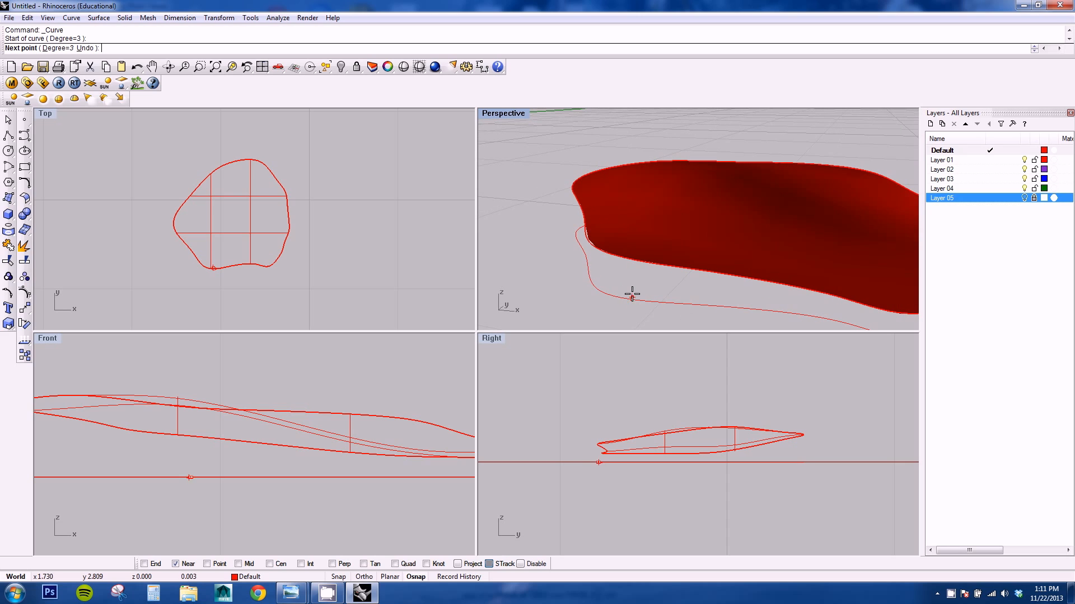
pyautogui.click(629, 258)
pyautogui.press('Return')
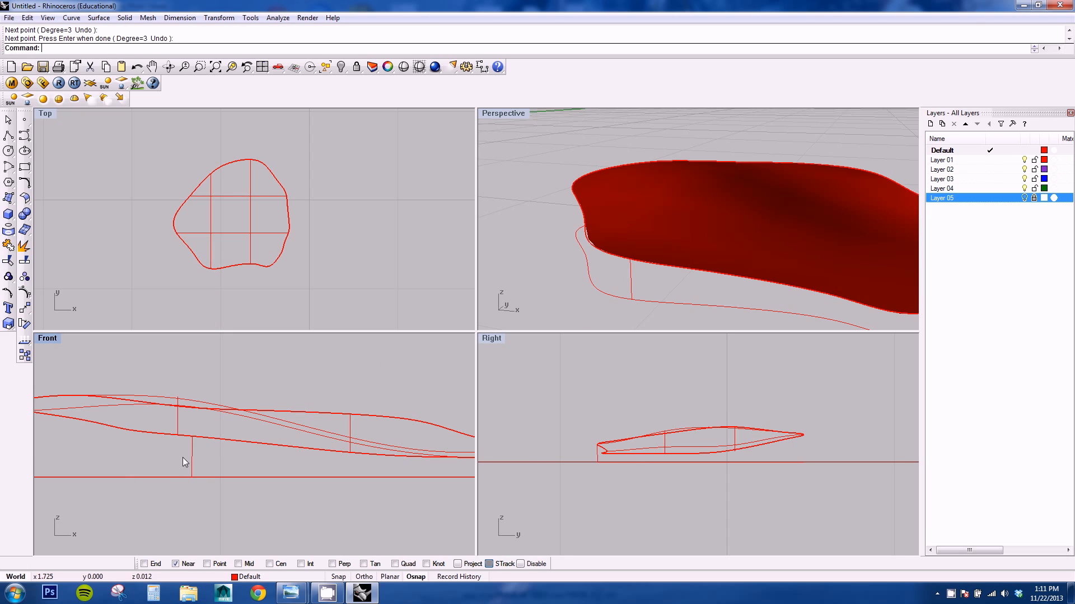
# Step: Rebuild the vertical connecting curve with 5 points and degree 2, deleting the input
pyautogui.click(626, 276)
pyautogui.click(630, 282)
pyautogui.scroll(7, 625, 287)
pyautogui.moveTo(624, 287)
pyautogui.mouseDown(button='right')
pyautogui.moveTo(599, 286)
pyautogui.moveTo(637, 273)
pyautogui.mouseUp(button='right')
pyautogui.write('Rebuild')
pyautogui.press('Return')
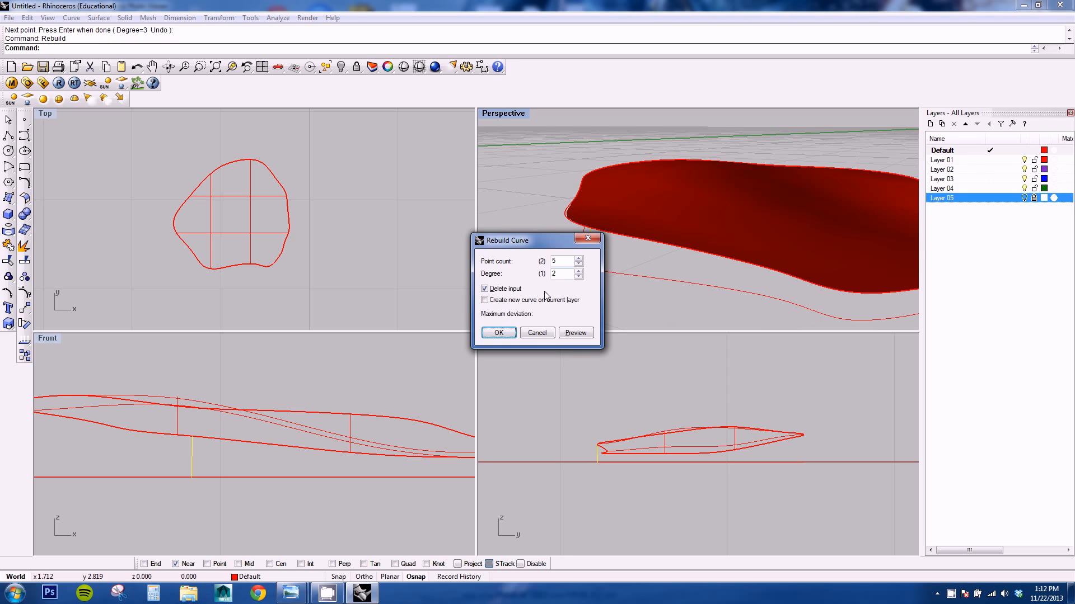
pyautogui.click(498, 333)
# Step: Show the connecting curve's control points and pull its three middle points outward into a bowed side profile
pyautogui.scroll(5, 596, 463)
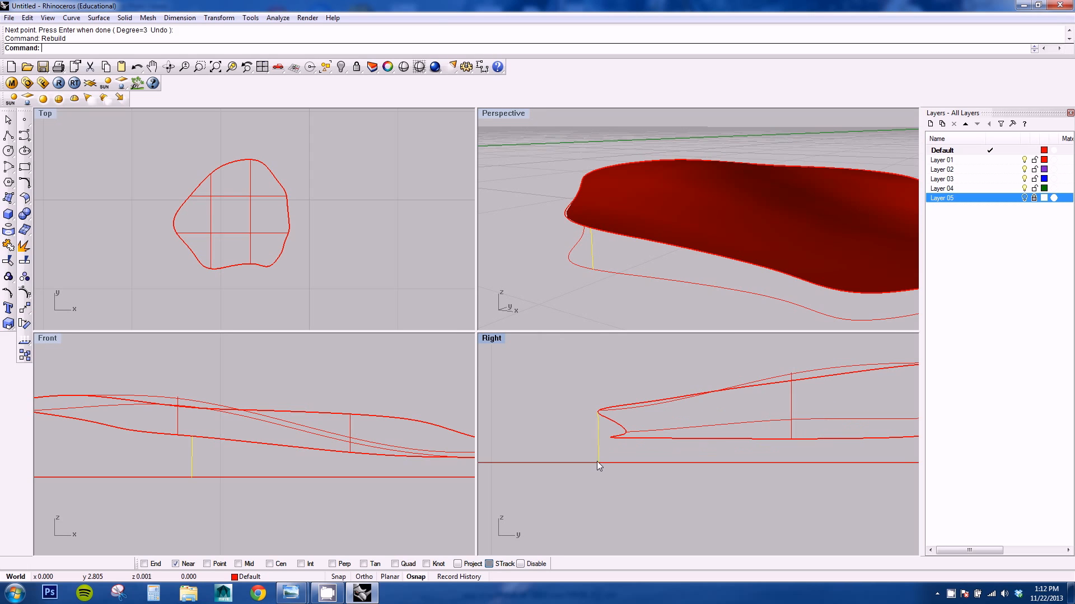
pyautogui.click(24, 292)
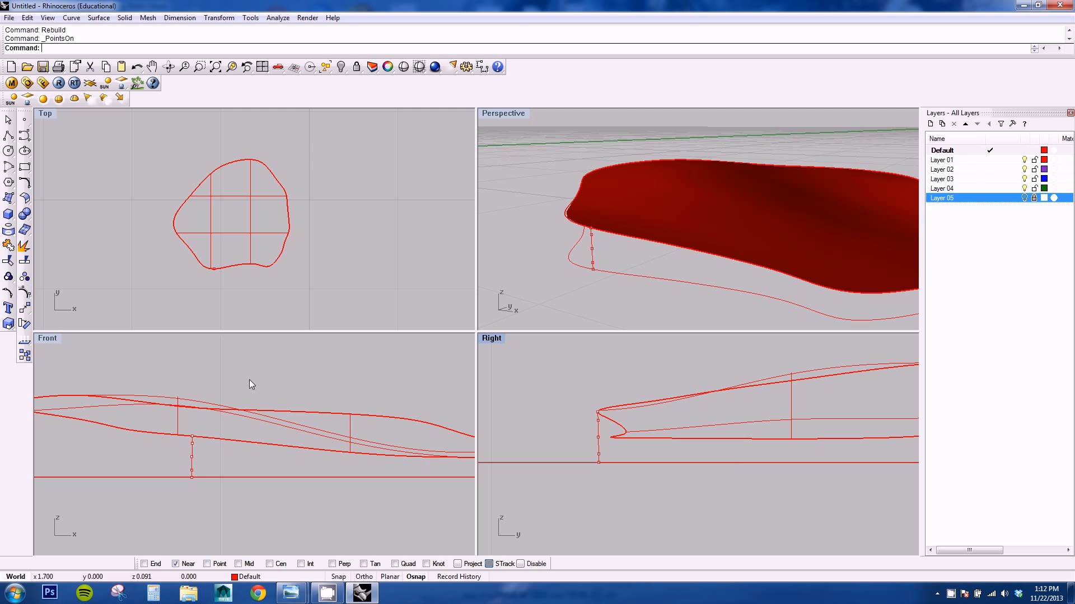
pyautogui.scroll(4, 603, 466)
pyautogui.moveTo(618, 412); pyautogui.dragTo(578, 486)
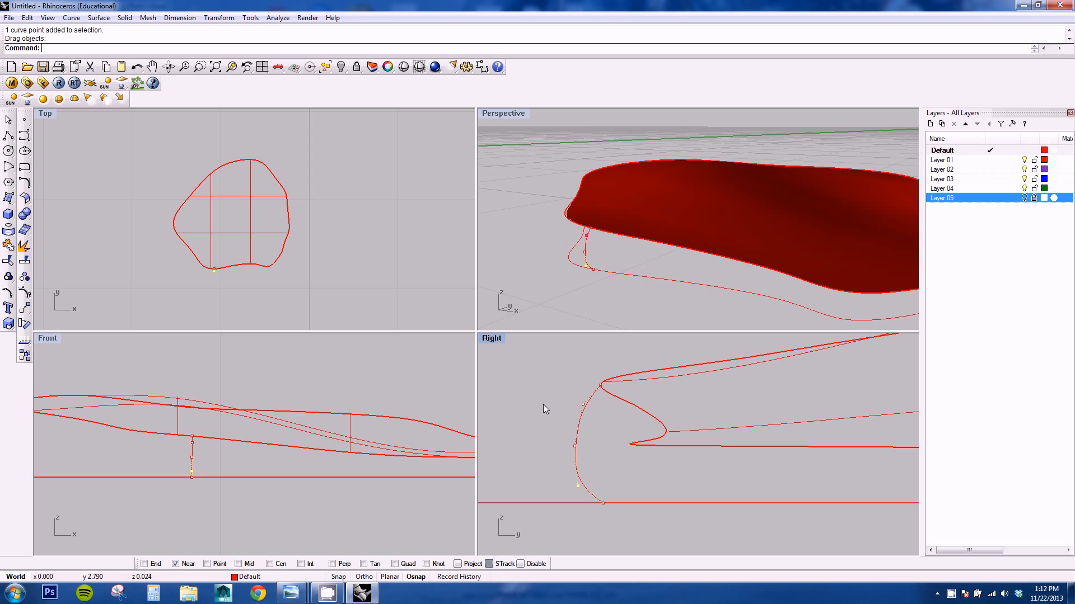
pyautogui.click(577, 486)
pyautogui.moveTo(577, 486); pyautogui.dragTo(582, 481)
pyautogui.hotkey('ctrl', 'z')
# Step: Disable object snaps, then shift the profile curve's lower control point slightly inward and up and its upper control point outward
pyautogui.click(522, 565)
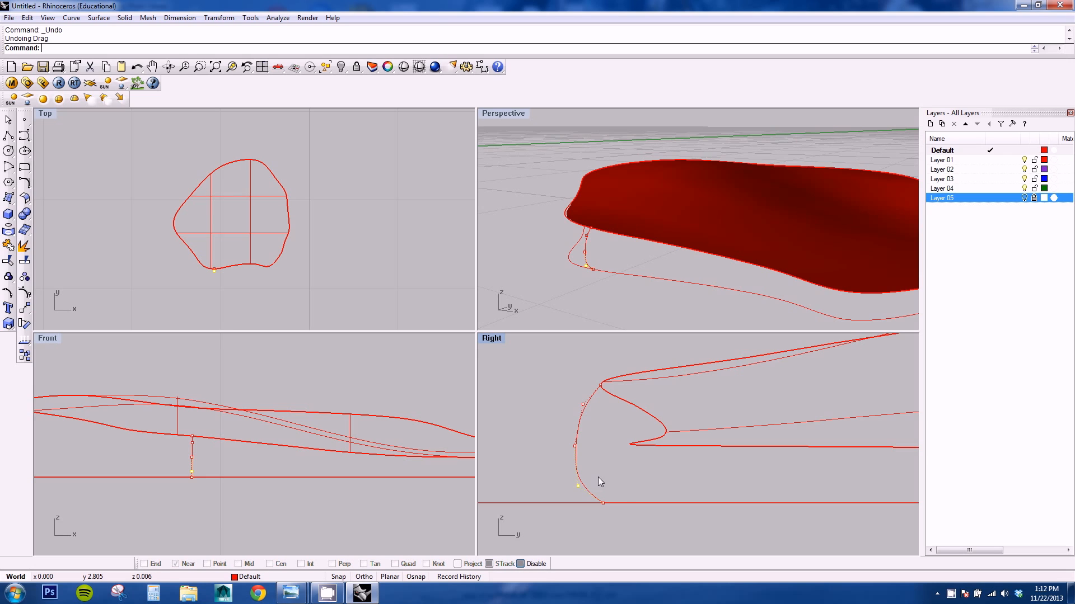
pyautogui.moveTo(578, 486); pyautogui.dragTo(584, 476)
pyautogui.moveTo(583, 405); pyautogui.dragTo(572, 402)
pyautogui.moveTo(638, 444); pyautogui.dragTo(606, 465, button='right')
pyautogui.scroll(-6, 627, 461)
pyautogui.scroll(-4, 690, 435)
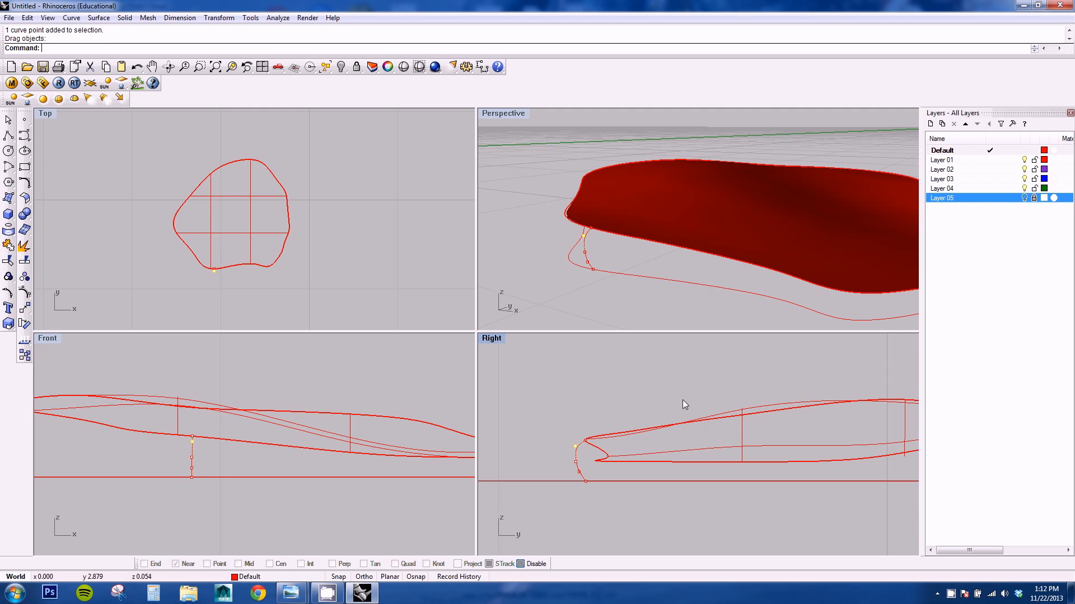
# Step: Fine-tune the profile curve's upper, middle and lower control points into a smooth outward bulge and hide the points
pyautogui.scroll(8, 583, 442)
pyautogui.click(592, 433)
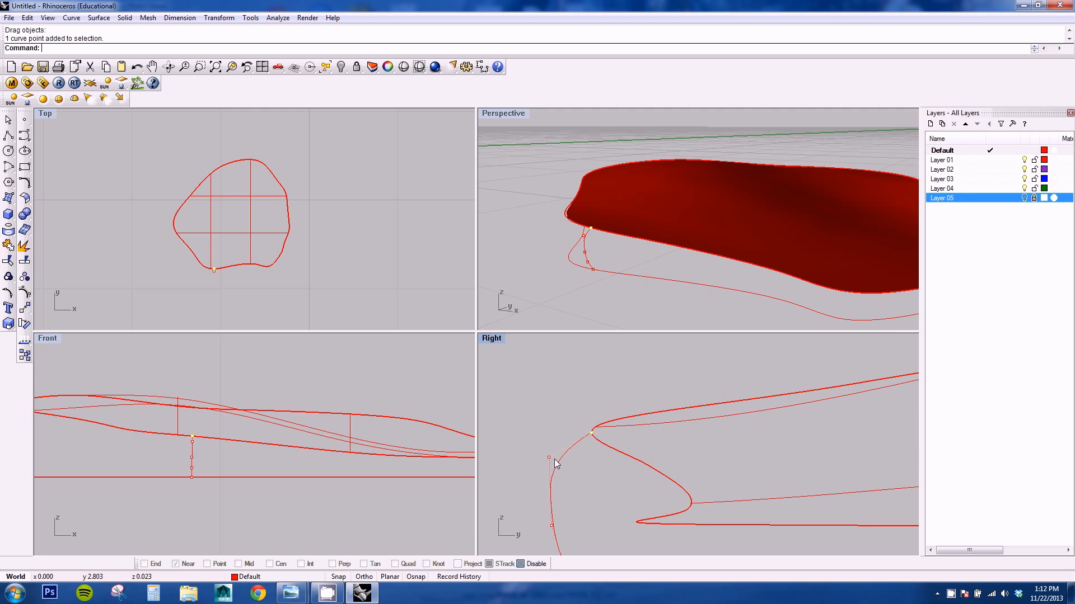
pyautogui.moveTo(569, 472); pyautogui.dragTo(542, 466)
pyautogui.moveTo(559, 489); pyautogui.dragTo(645, 419, button='right')
pyautogui.moveTo(603, 442); pyautogui.dragTo(620, 458)
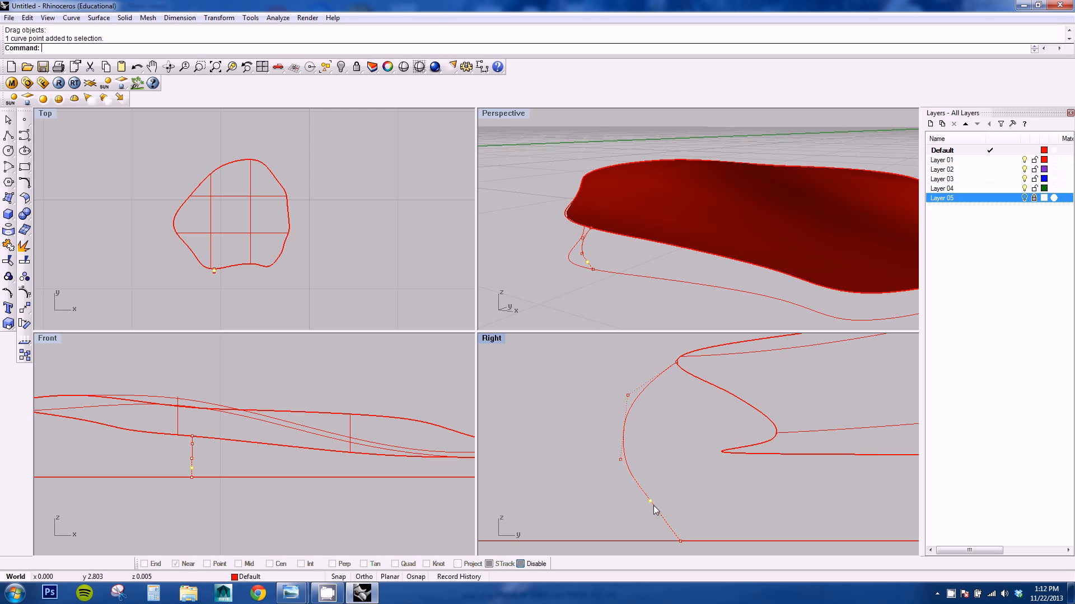
pyautogui.moveTo(650, 502); pyautogui.dragTo(646, 507)
pyautogui.scroll(-5, 660, 443)
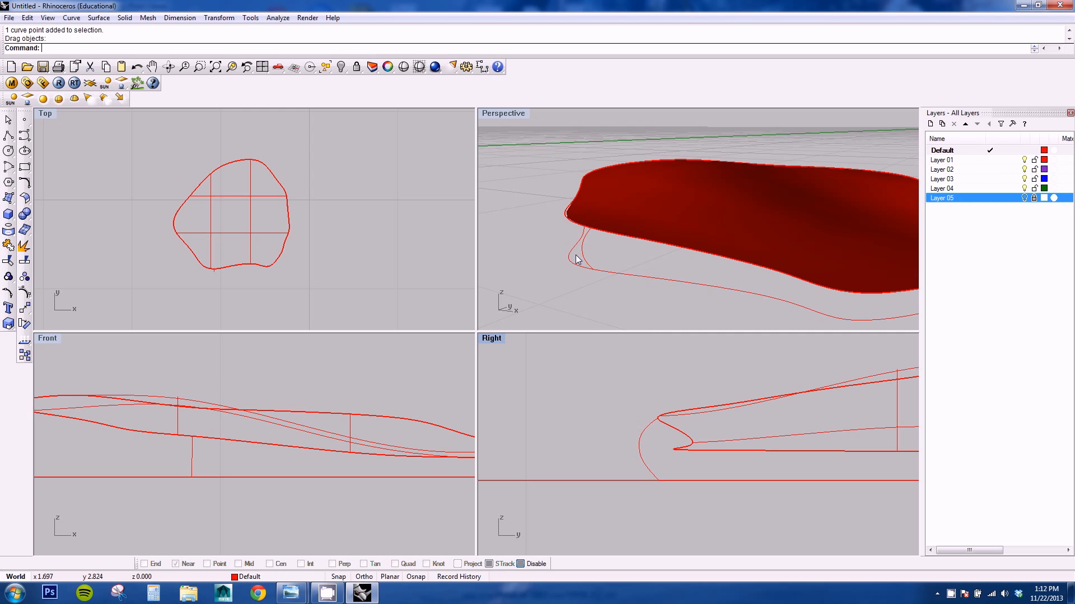
# Step: Sweep the bowed profile along two rails, the petal's silhouette curve and the base outline, with Do not simplify
pyautogui.moveTo(585, 260); pyautogui.dragTo(648, 298, button='right')
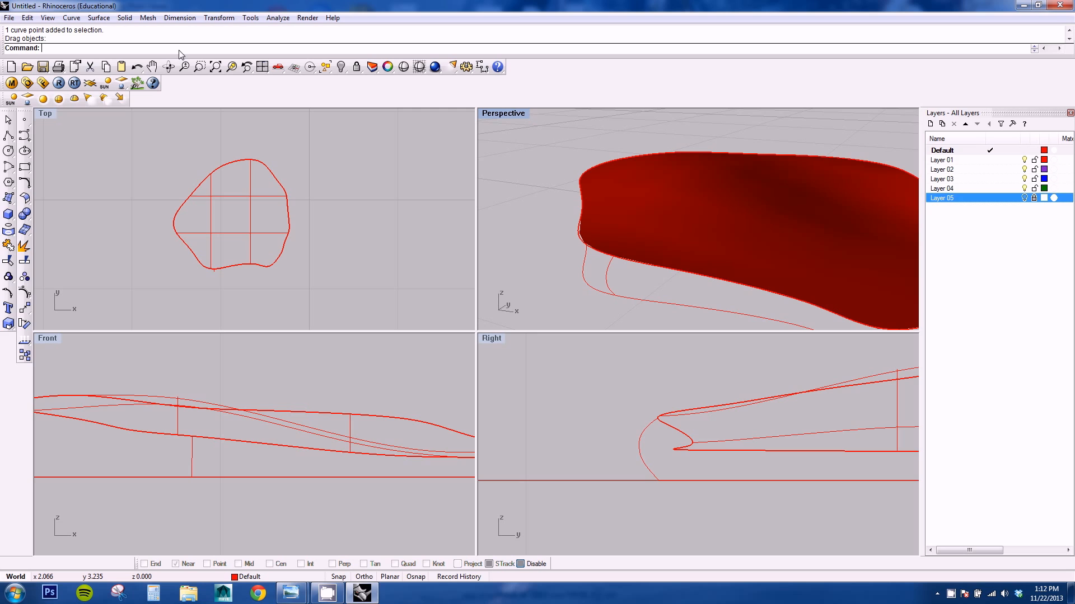
pyautogui.moveTo(613, 200); pyautogui.dragTo(584, 239, button='right')
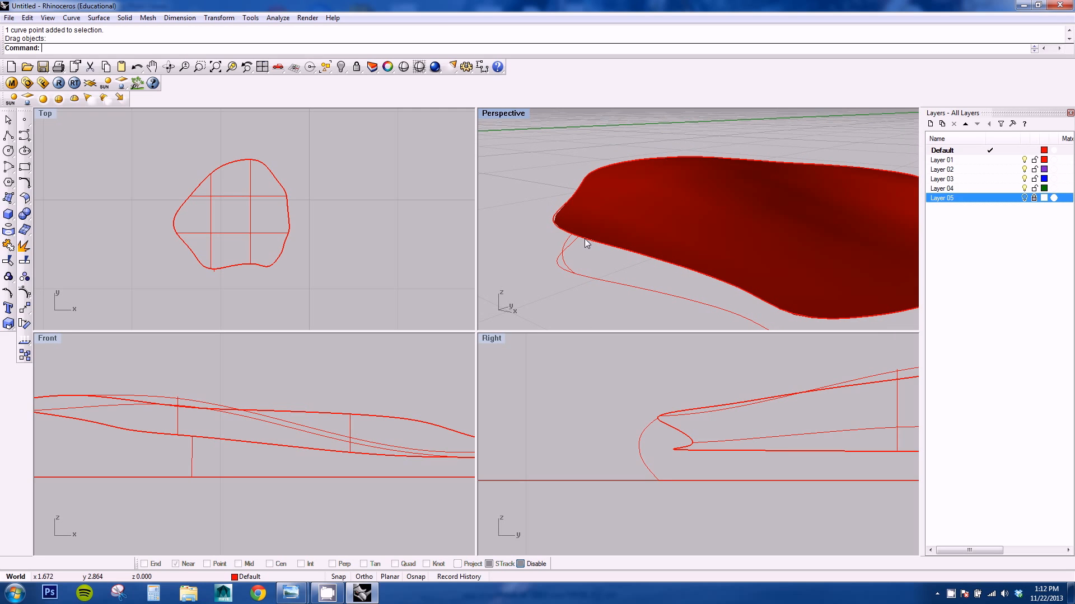
pyautogui.write('we')
pyautogui.press('Return')
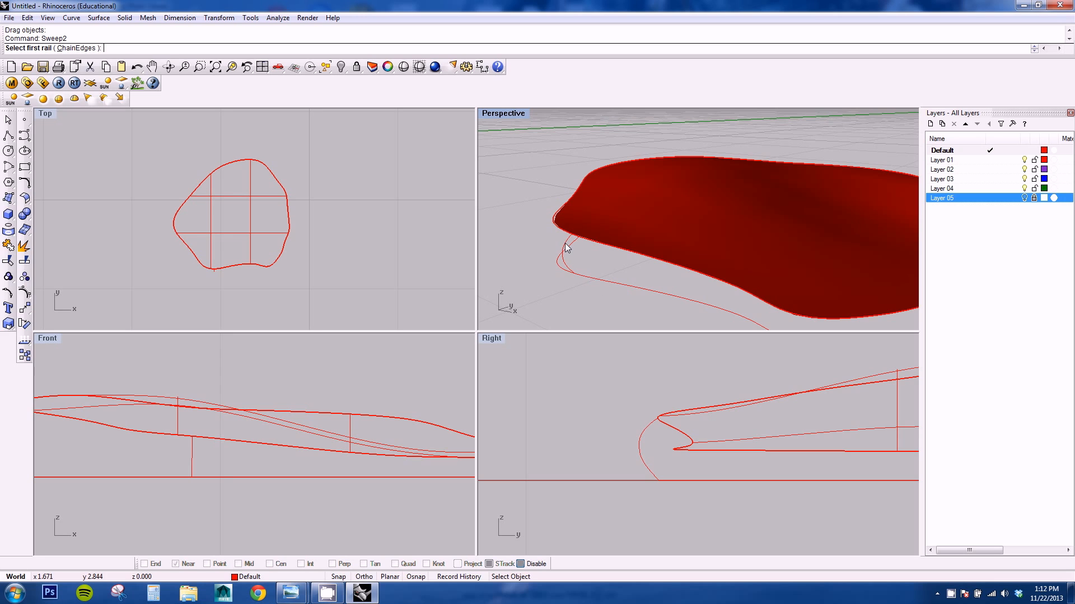
pyautogui.click(591, 240)
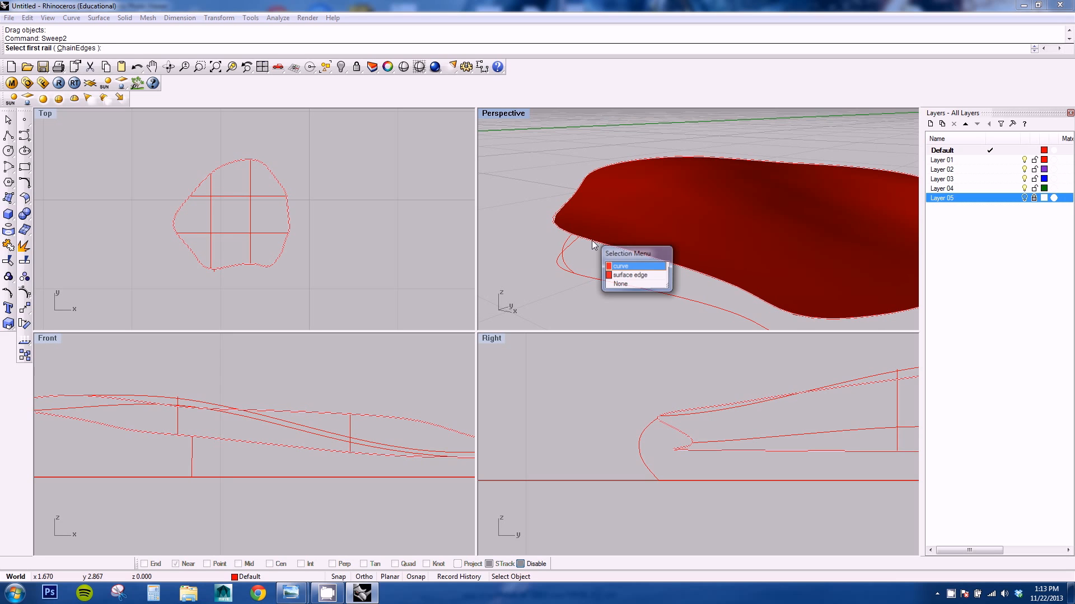
pyautogui.click(627, 263)
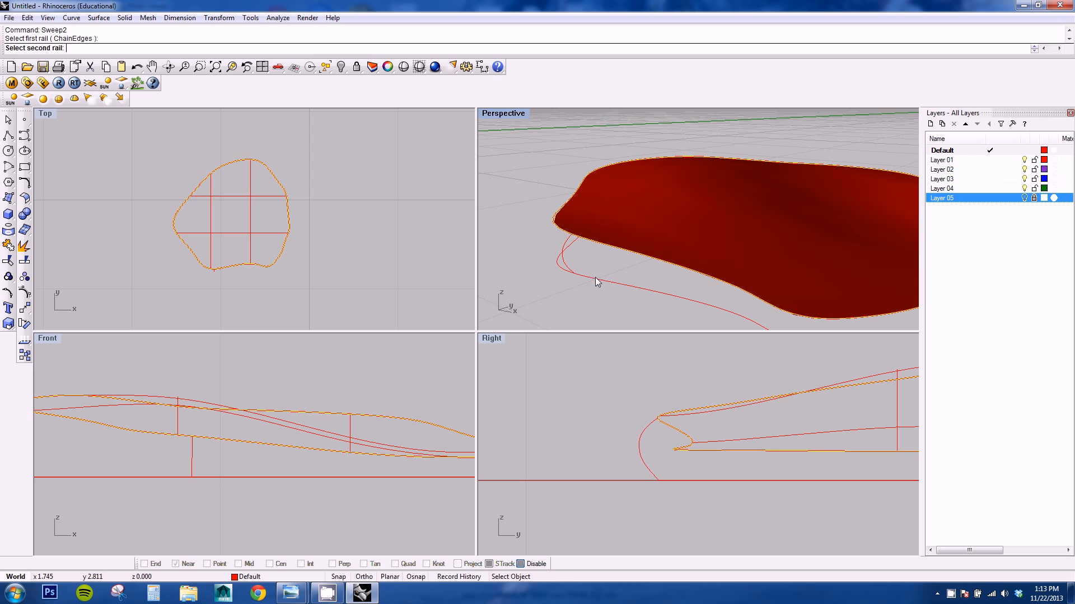
pyautogui.click(596, 277)
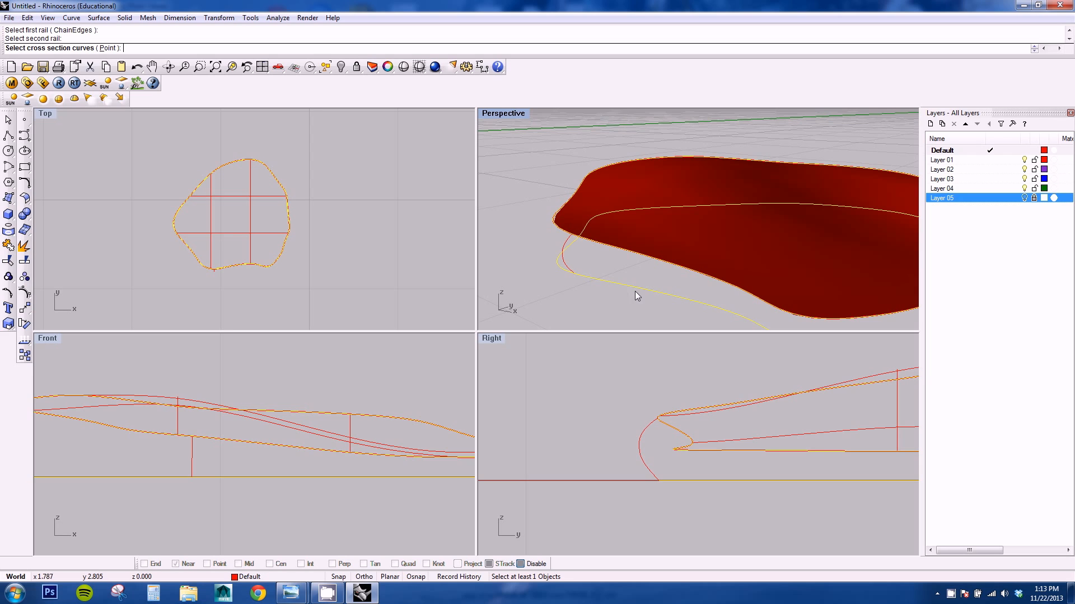
pyautogui.click(568, 244)
pyautogui.moveTo(672, 263); pyautogui.dragTo(585, 228, button='right')
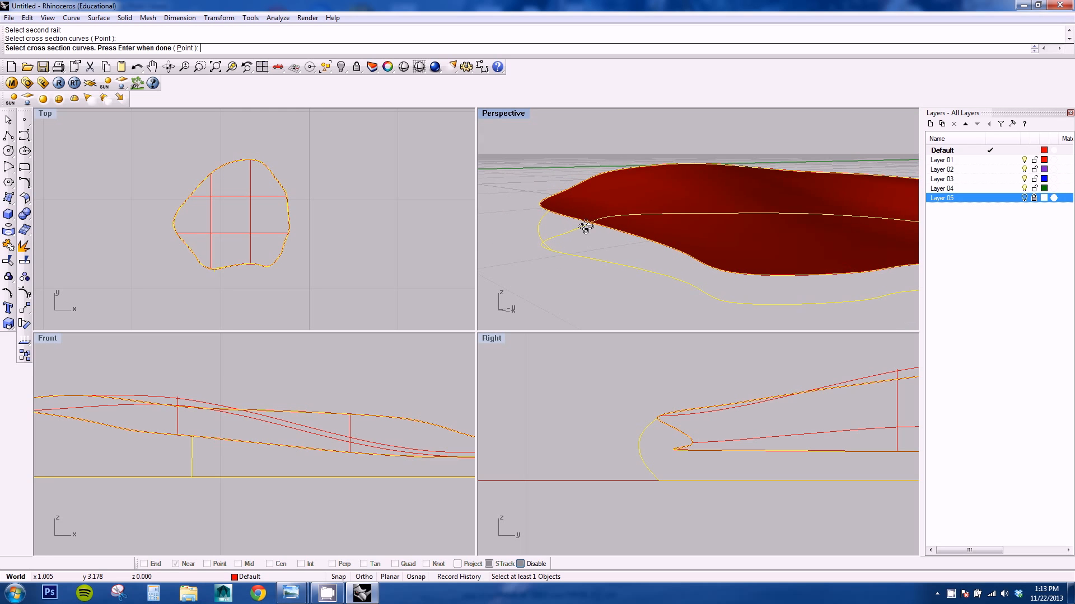
pyautogui.rightClick(660, 261)
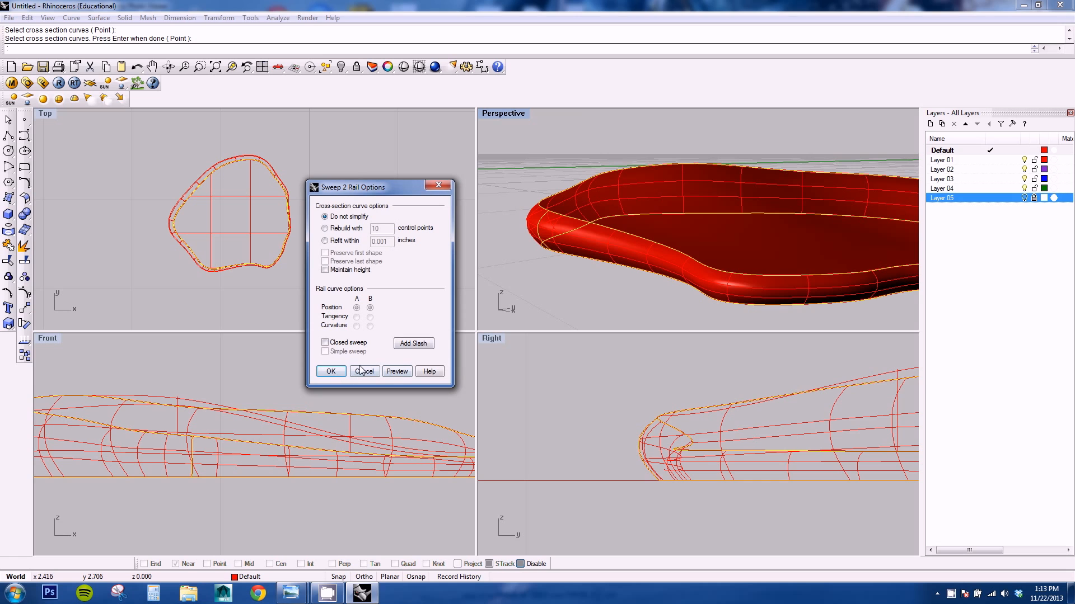
pyautogui.moveTo(703, 216); pyautogui.dragTo(874, 217, button='right')
pyautogui.click(331, 371)
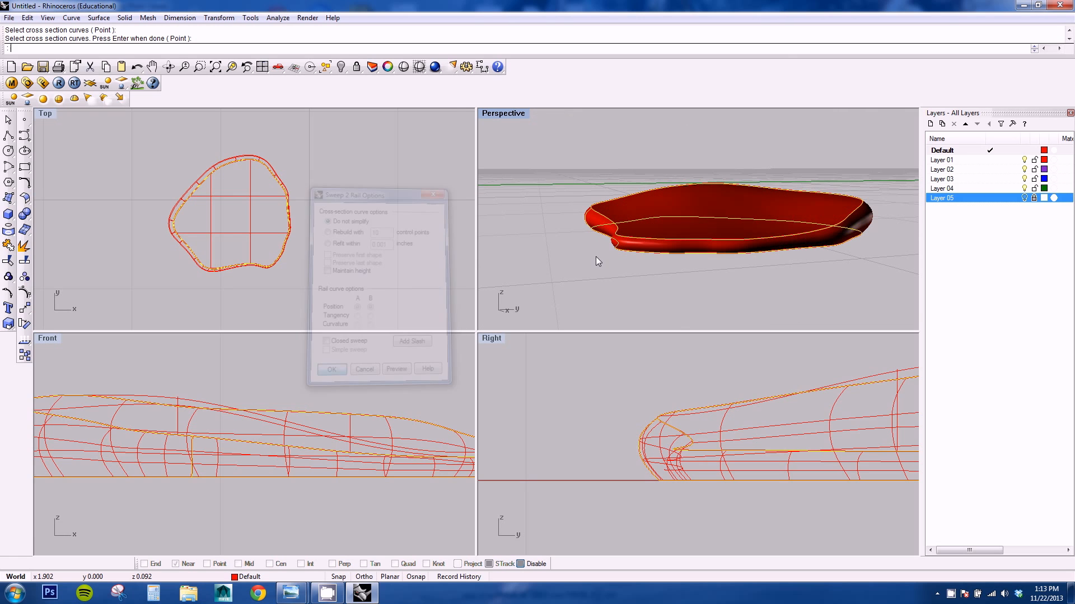
# Step: Cap the petal's open underside with a planar surface (PlanarSrf) built from the base outline curve
pyautogui.moveTo(607, 257); pyautogui.dragTo(672, 205, button='right')
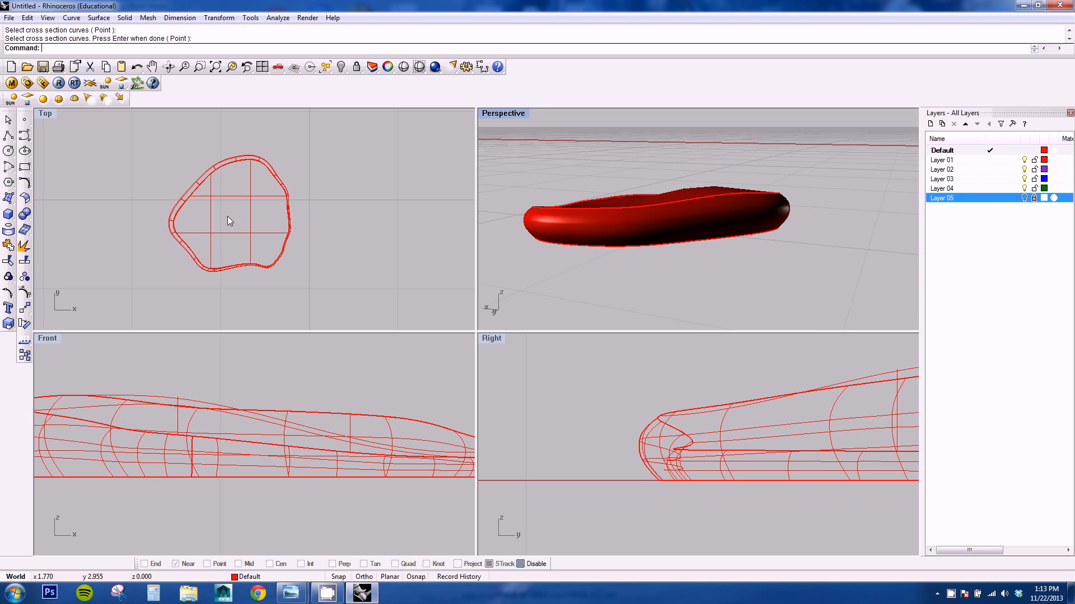
pyautogui.click(224, 231)
pyautogui.moveTo(606, 222); pyautogui.dragTo(643, 204, button='right')
pyautogui.click(660, 212)
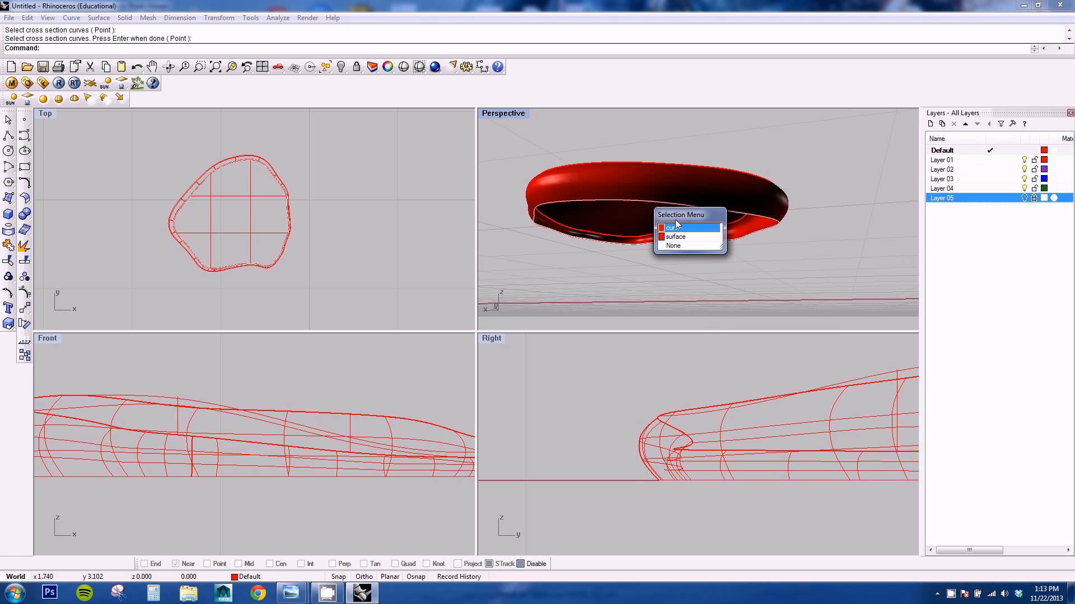
pyautogui.click(674, 228)
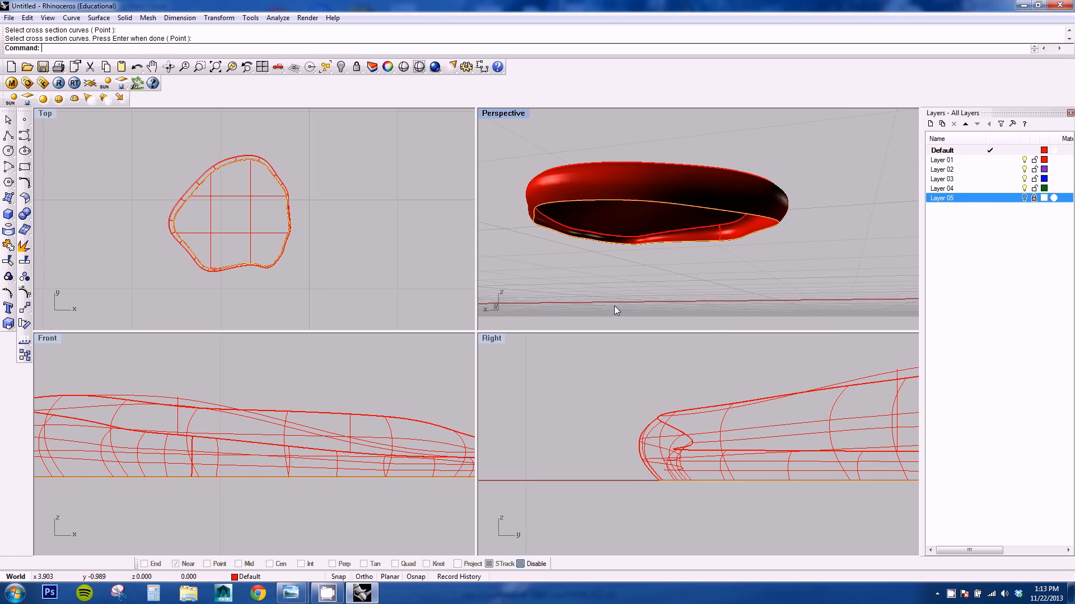
pyautogui.write('Planar')
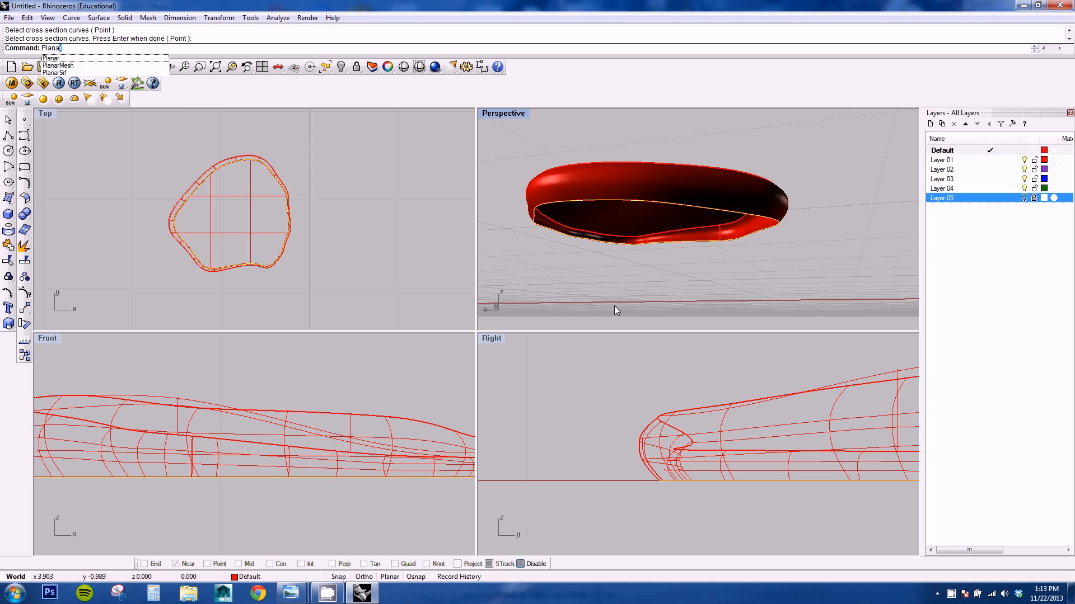
pyautogui.write('S')
pyautogui.press('Return')
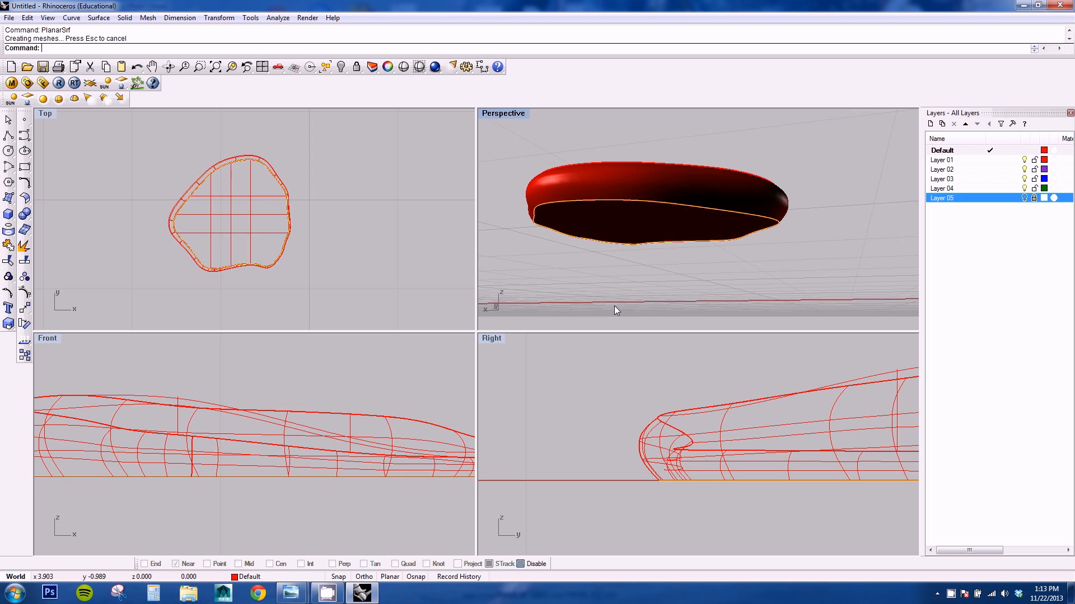
# Step: Join the petal's top surface, swept side and planar base into one closed polysurface
pyautogui.moveTo(626, 206); pyautogui.dragTo(596, 216, button='right')
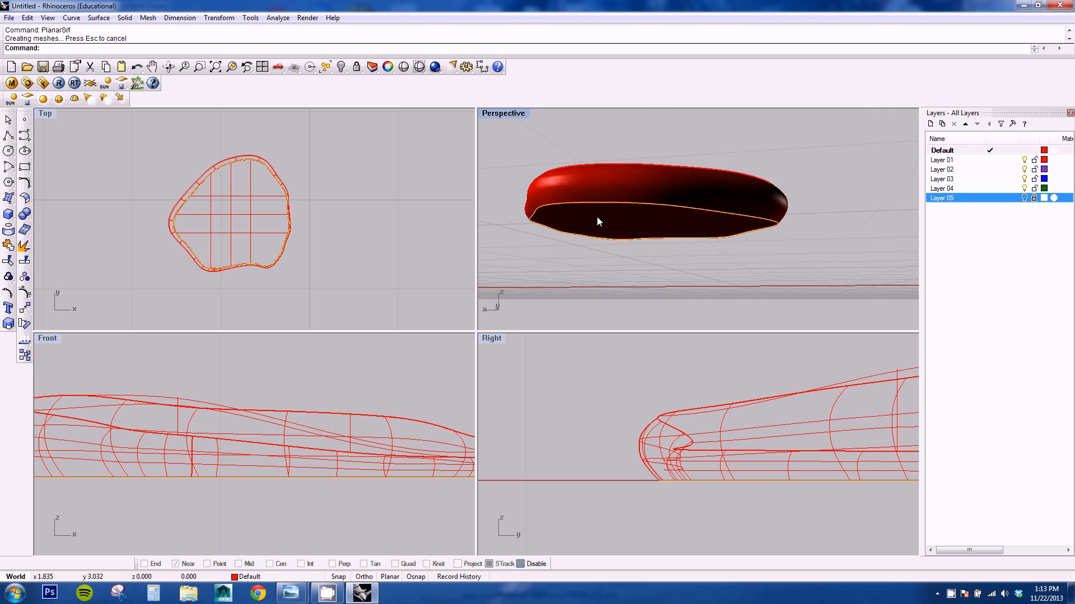
pyautogui.click(614, 180)
pyautogui.moveTo(697, 150); pyautogui.dragTo(652, 250, button='right')
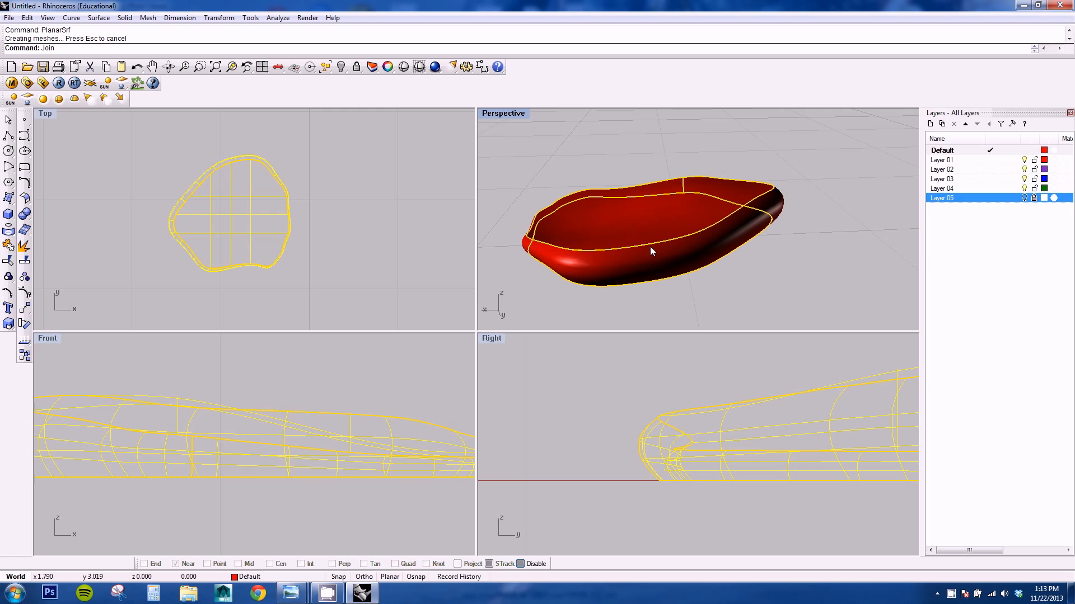
pyautogui.press('Return')
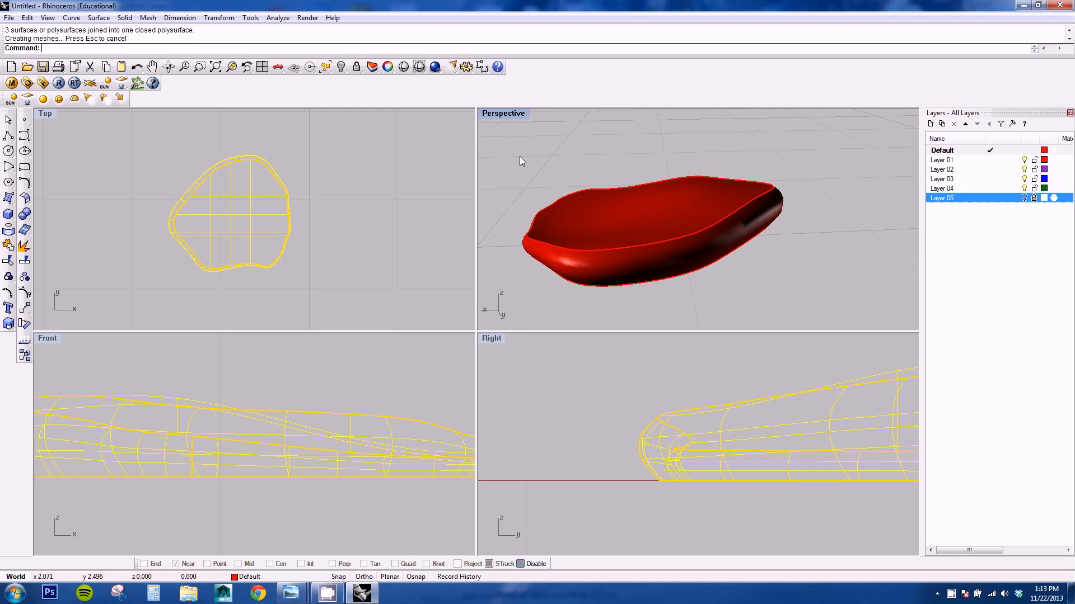
pyautogui.moveTo(628, 241); pyautogui.dragTo(778, 224, button='right')
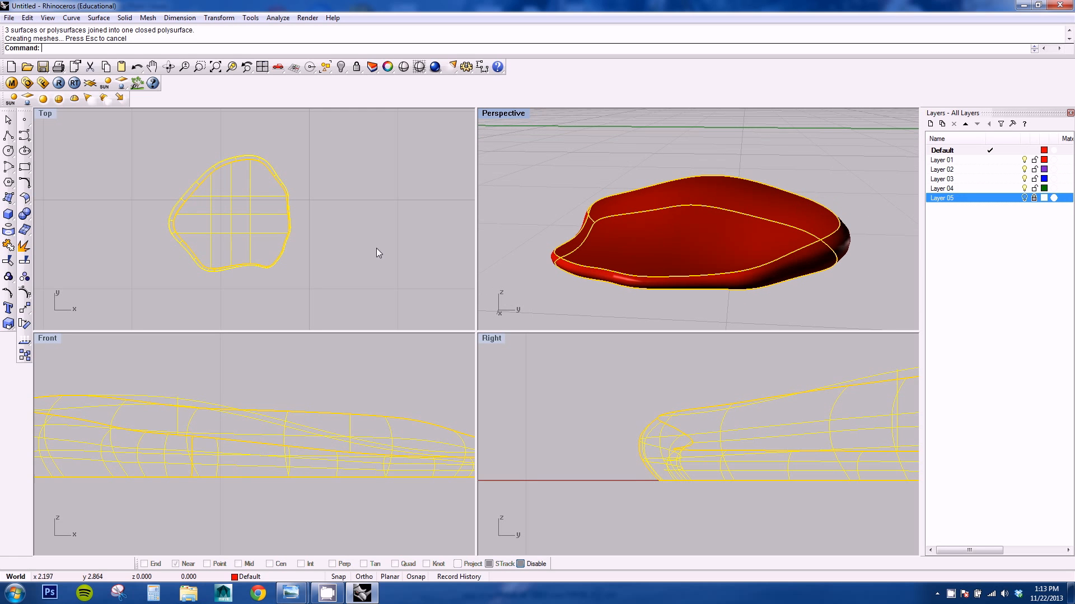